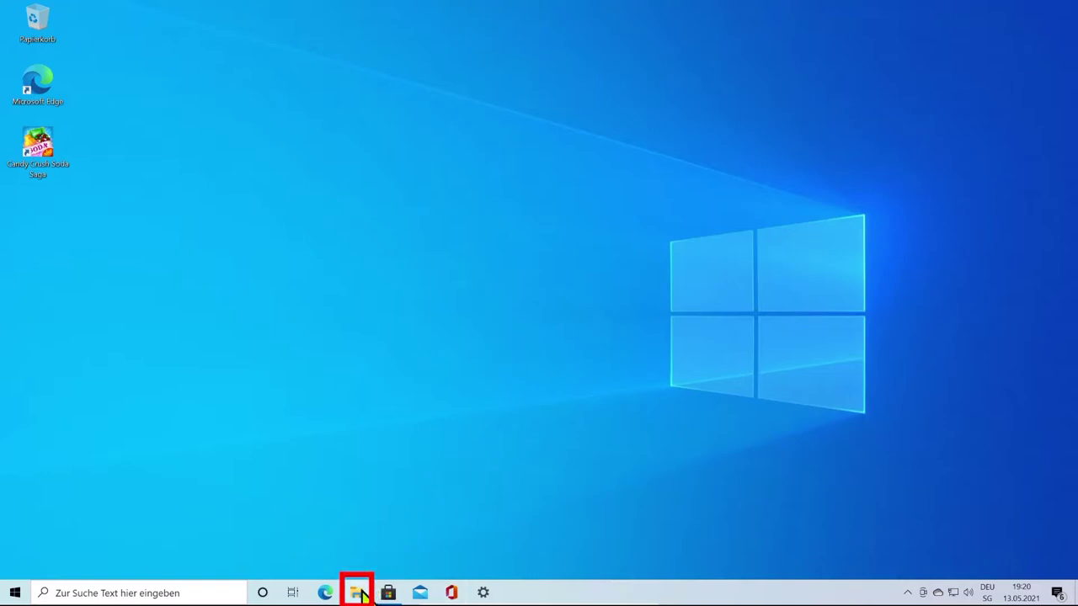
Open a File Explorer window and close it again, two times in a row
left_click(361, 595)
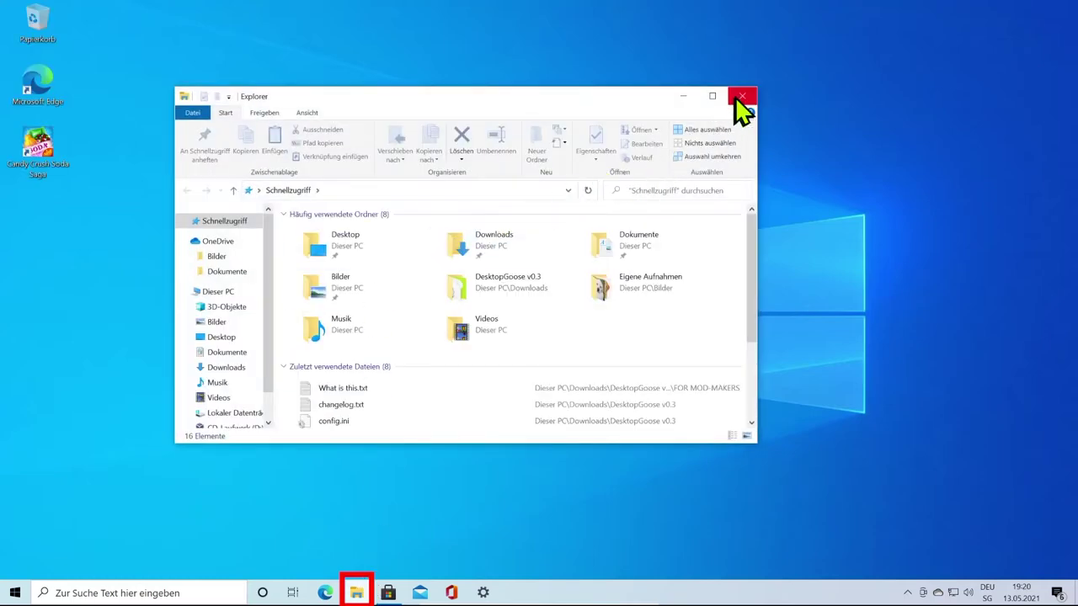
left_click(741, 97)
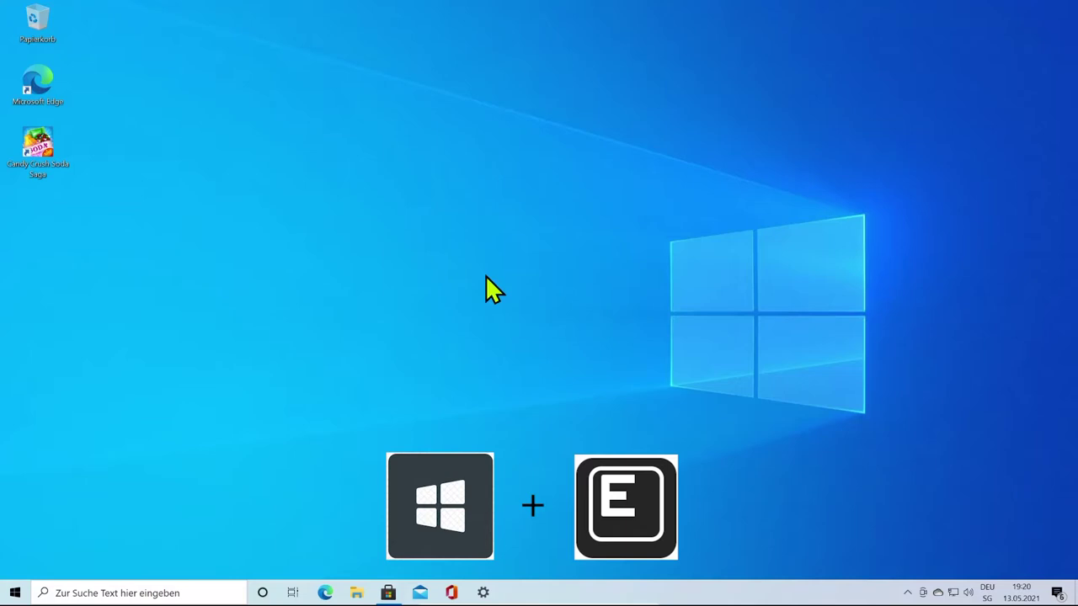
key("super+e")
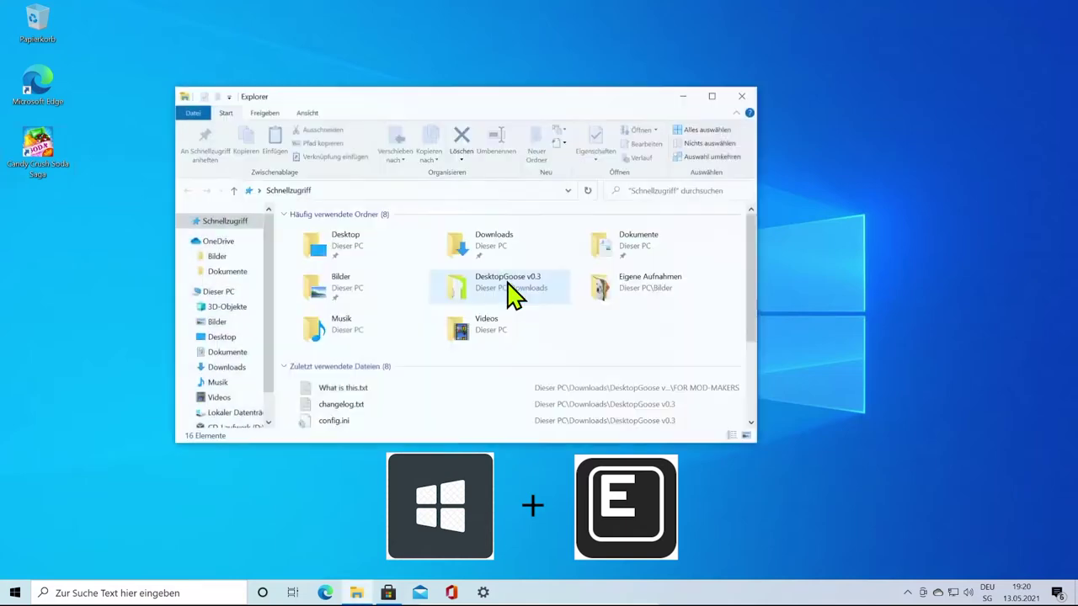
left_click(742, 96)
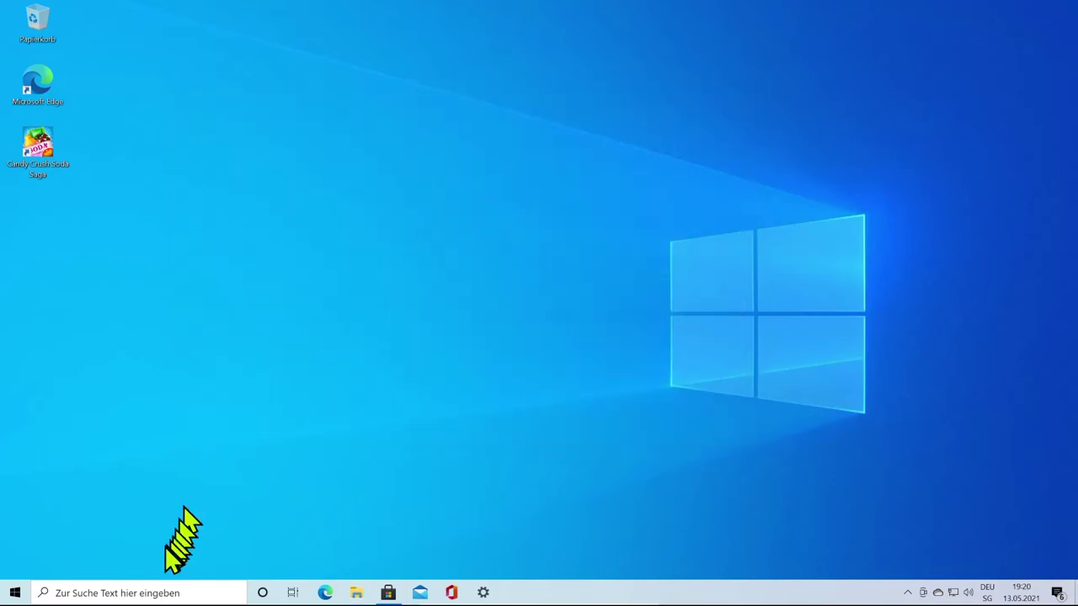
Search Windows for "explor", open the Explorer app from the results and close its window
left_click(124, 590)
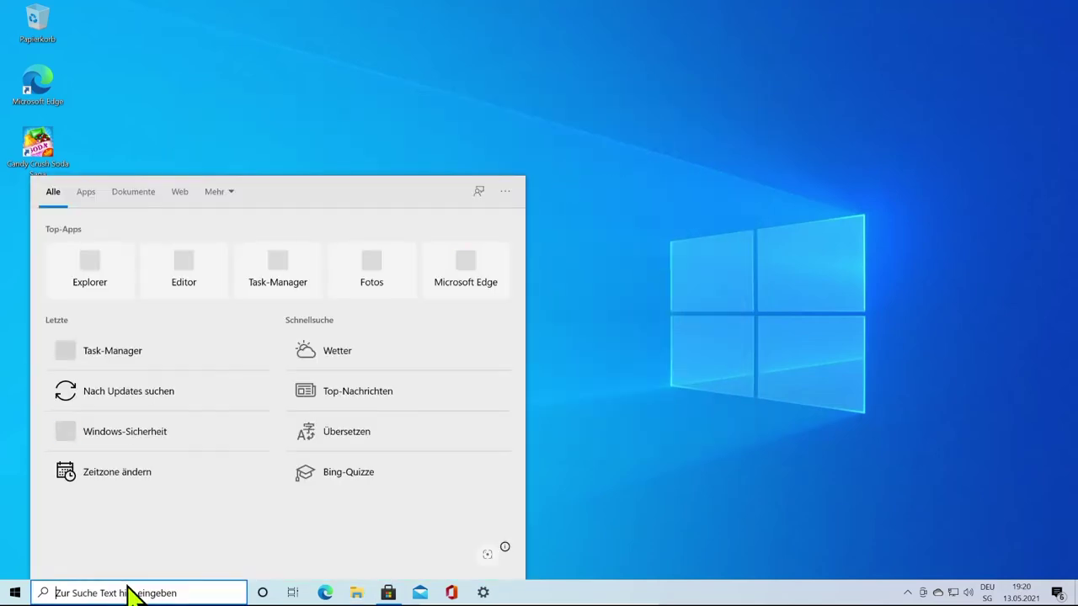
type("explor")
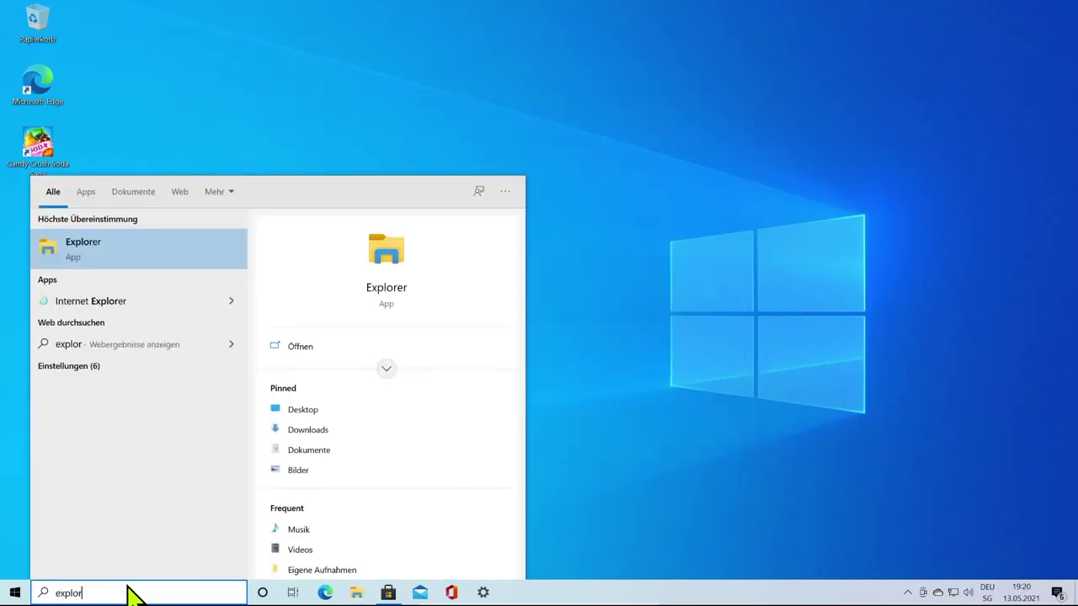
left_click(144, 248)
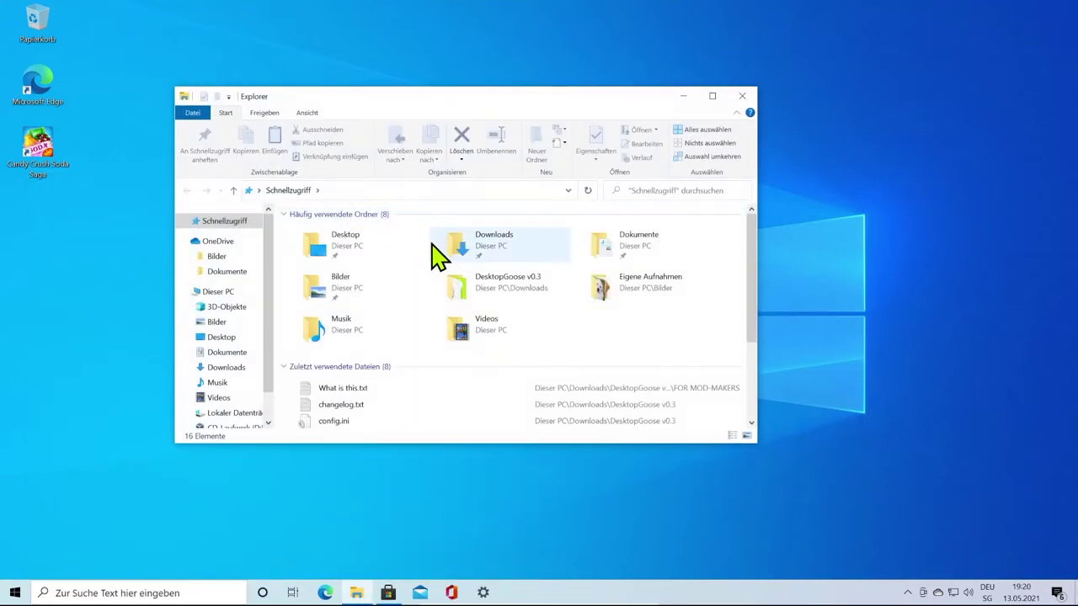
left_click(743, 96)
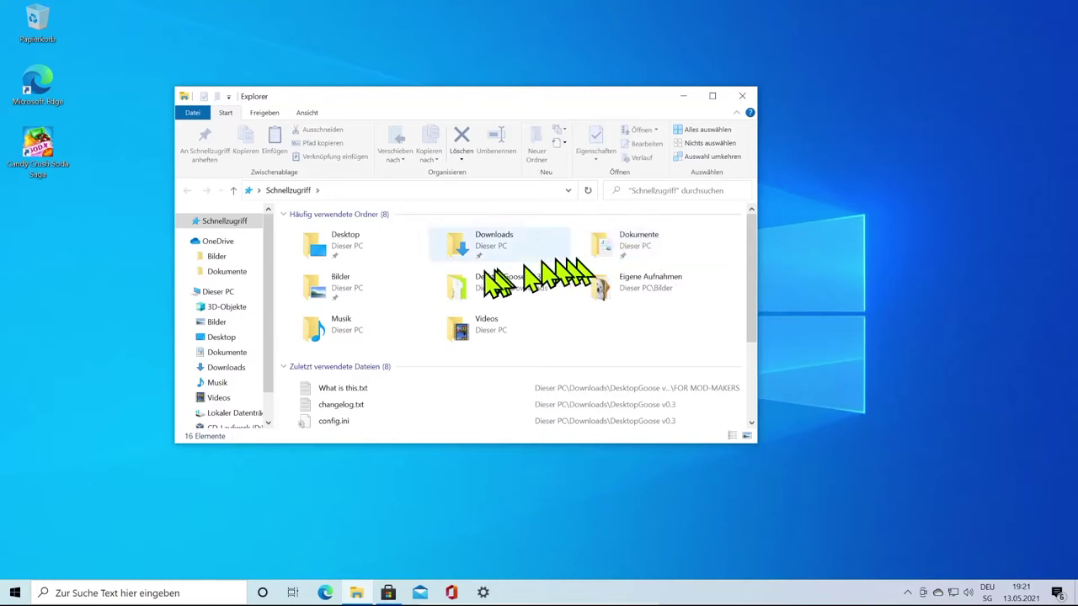
Browse the Bilder, Desktop and 3D-Objekte folders under Dieser PC, switching between them
left_click(217, 322)
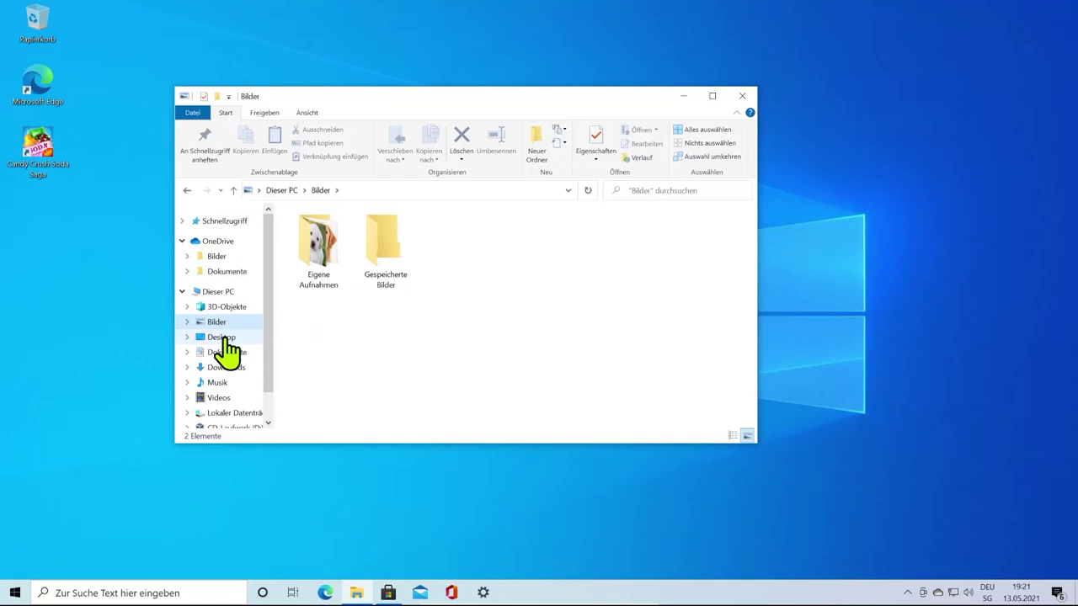
left_click(222, 337)
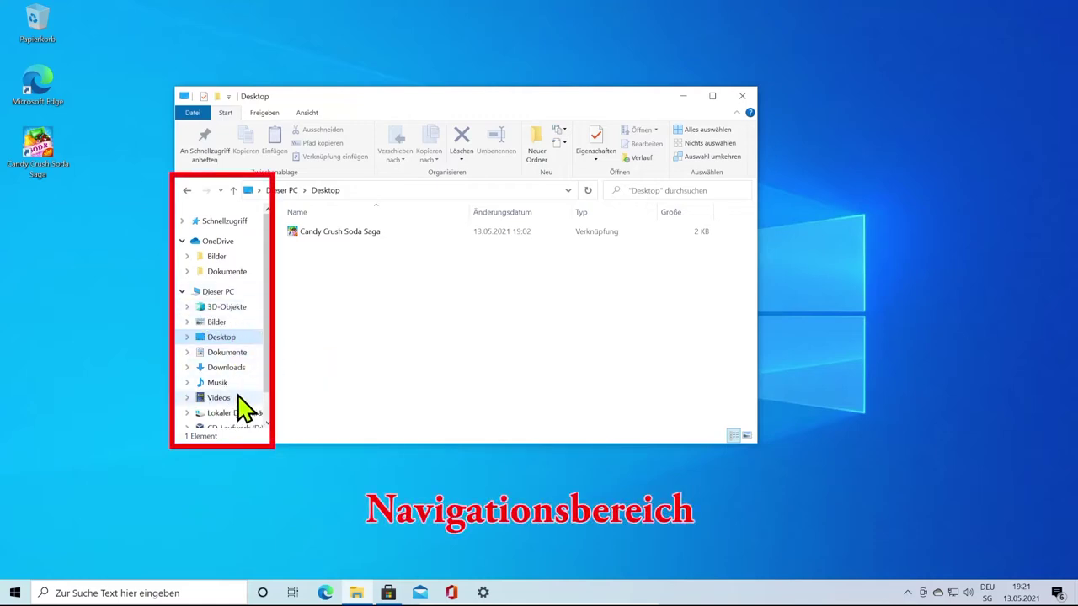
left_click(224, 308)
left_click(226, 323)
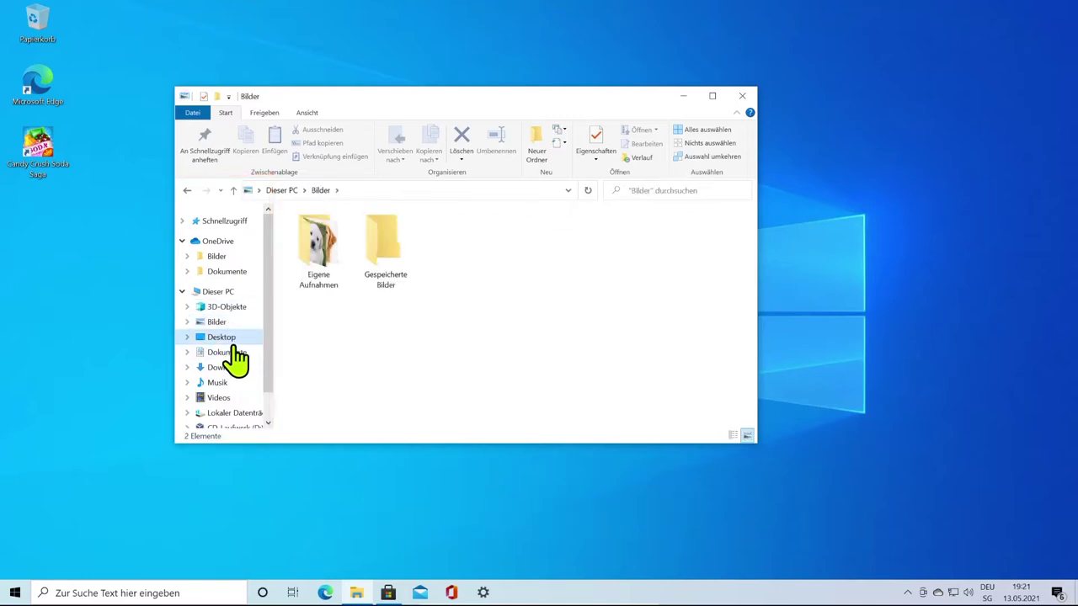
left_click(224, 337)
View the OneDrive Bilder and Dokumente folders and the Downloads folder, ending in the Desktop folder
left_click(217, 256)
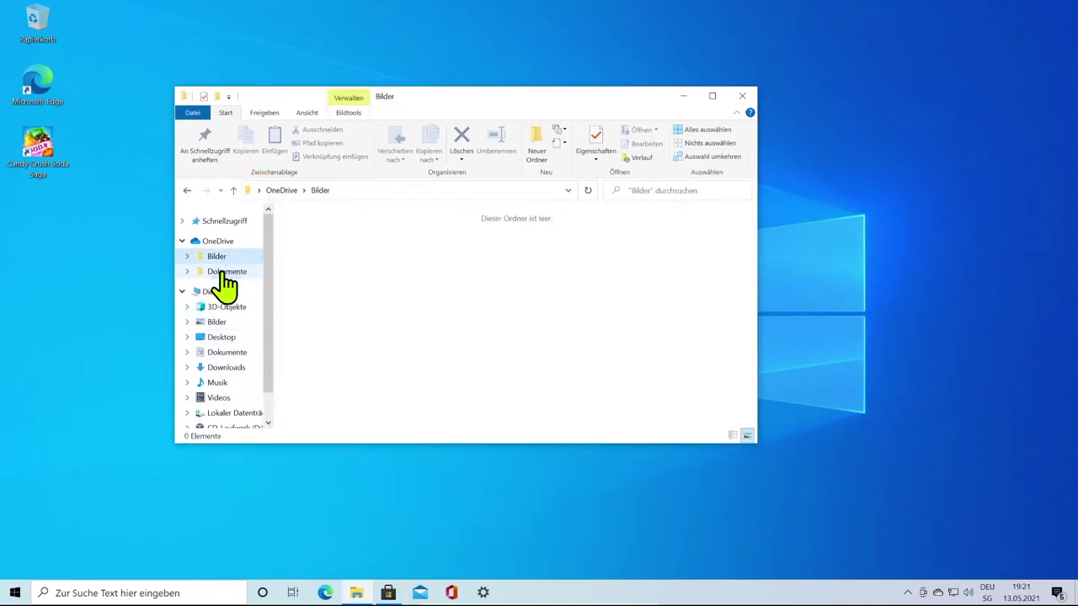
left_click(226, 272)
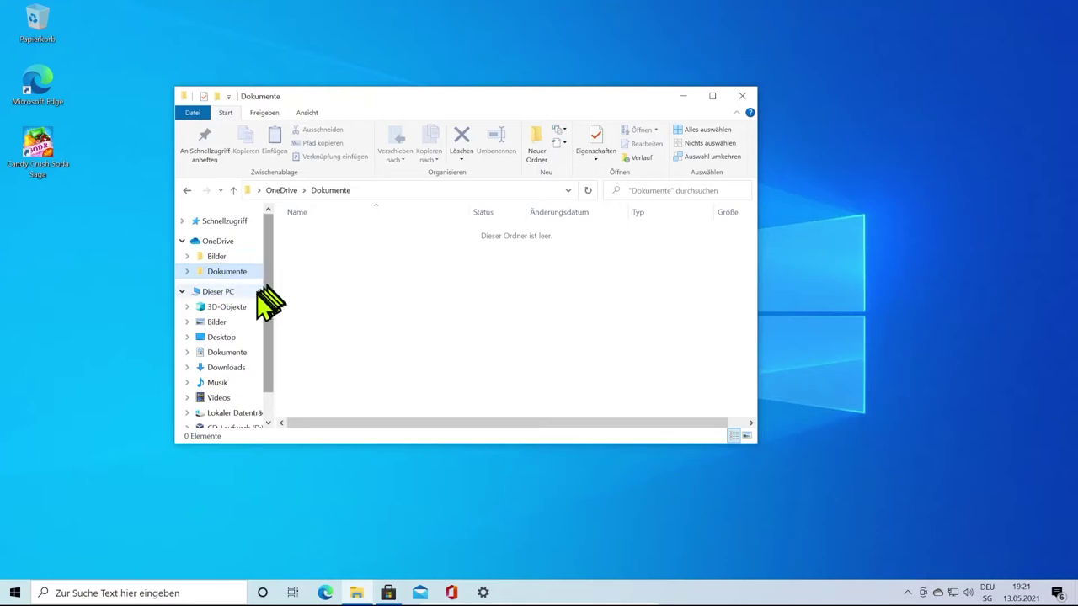
left_click(228, 368)
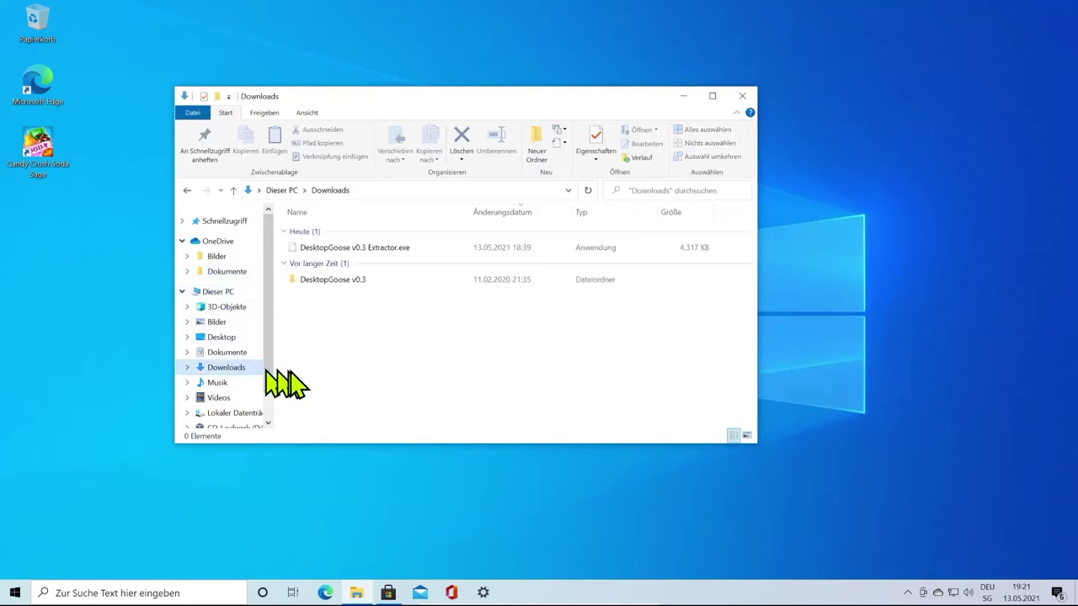
left_click(222, 338)
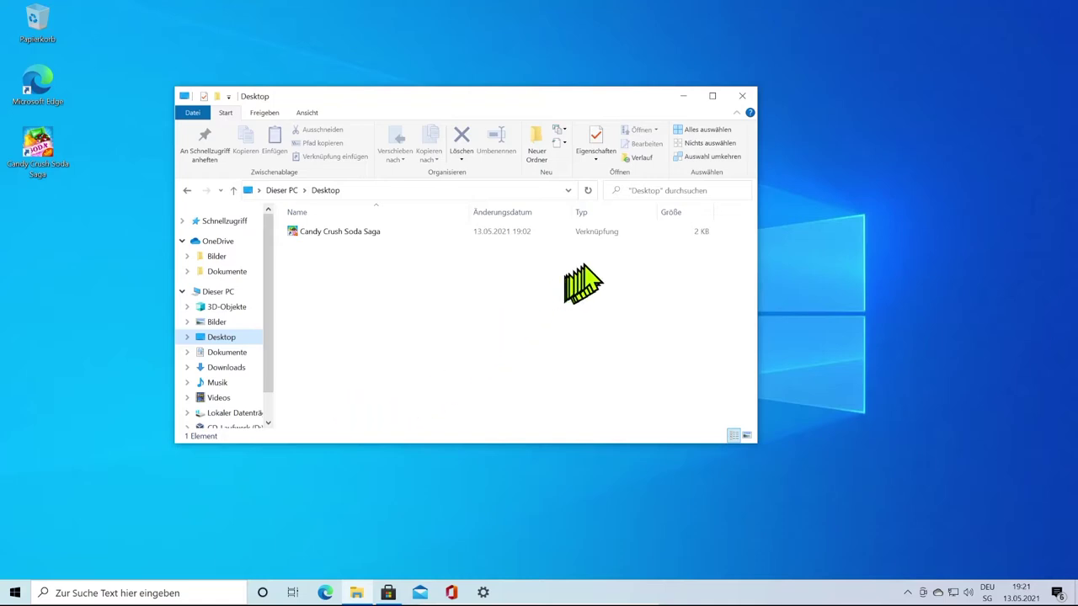
Minimize the Explorer window and bring it back, two times in a row
left_click(683, 98)
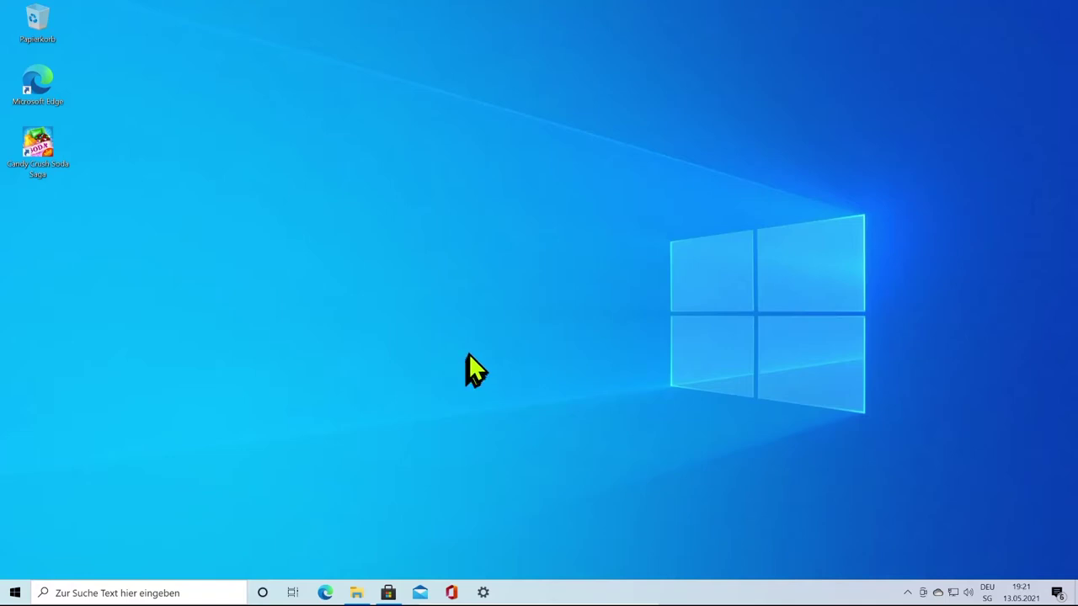
key("alt+Tab")
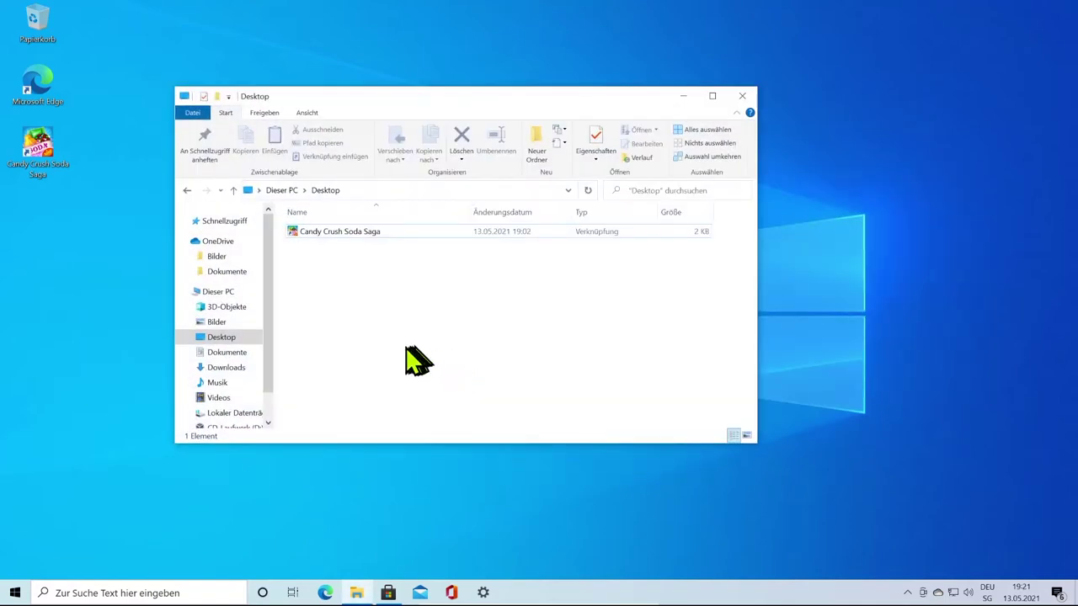
left_click(681, 98)
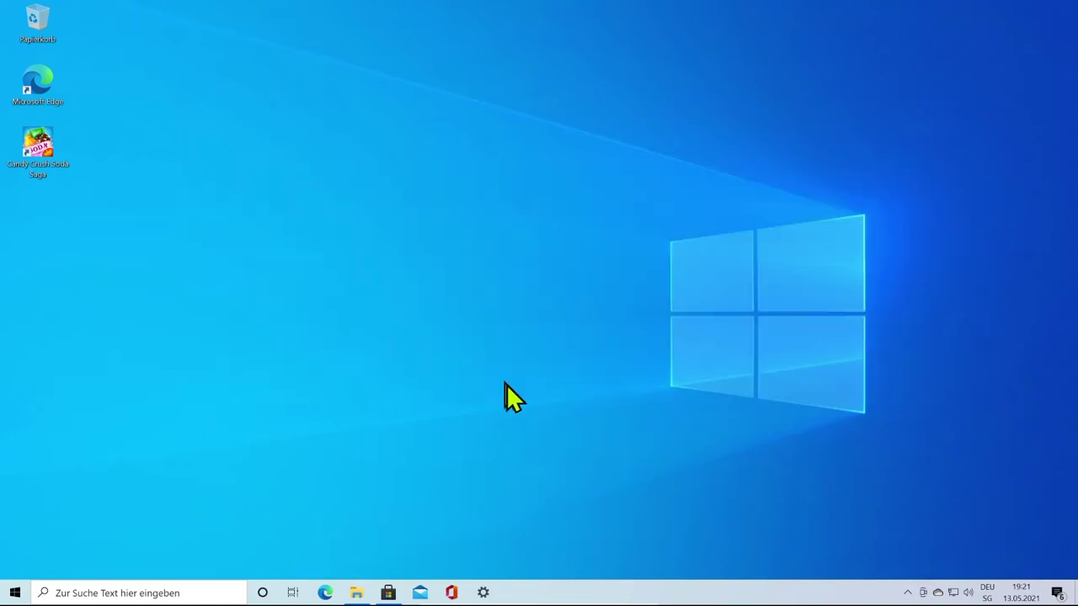
key("alt+Tab")
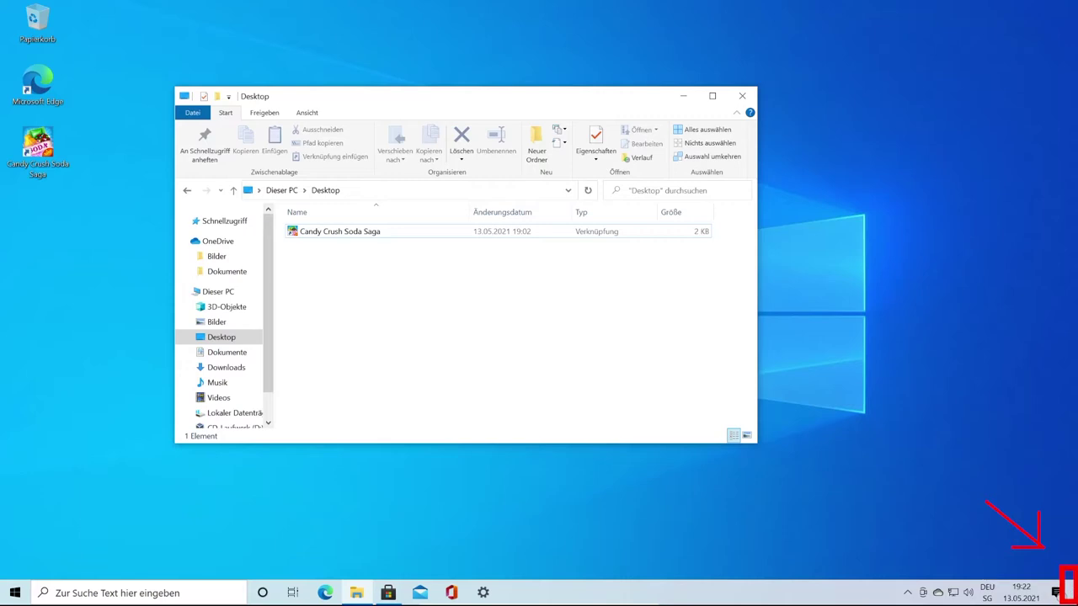
Show the empty Windows desktop and restore the Explorer window, two times in a row
left_click(1073, 589)
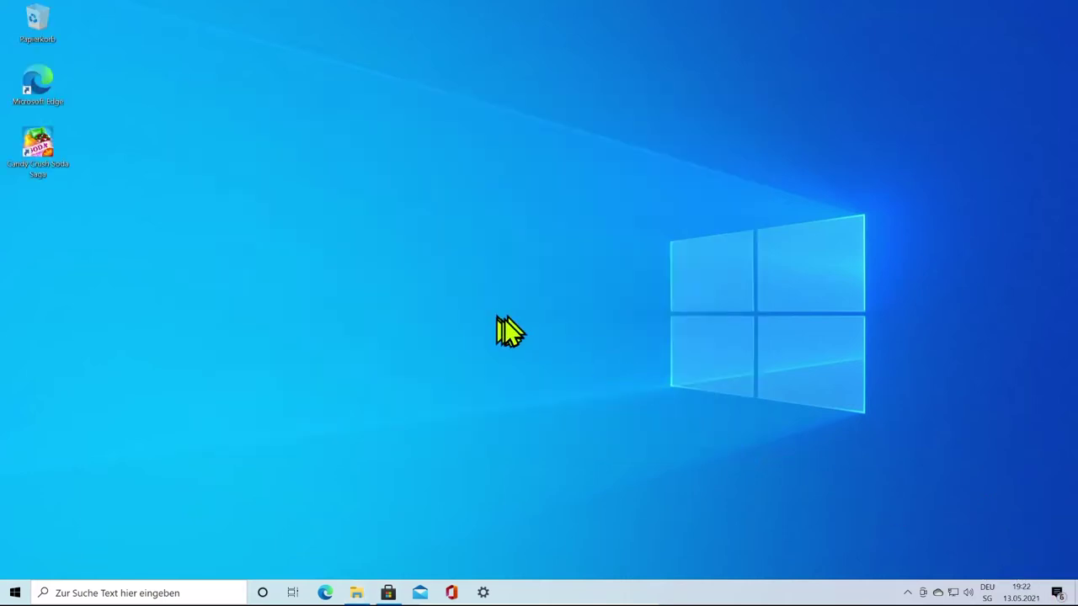
key("alt+Tab")
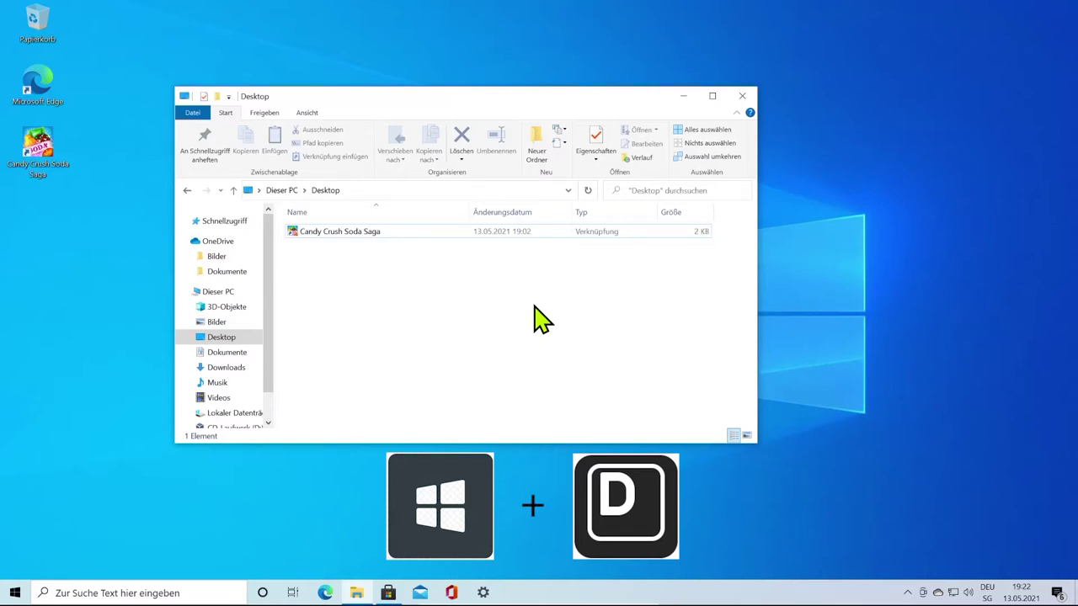
key("super+d")
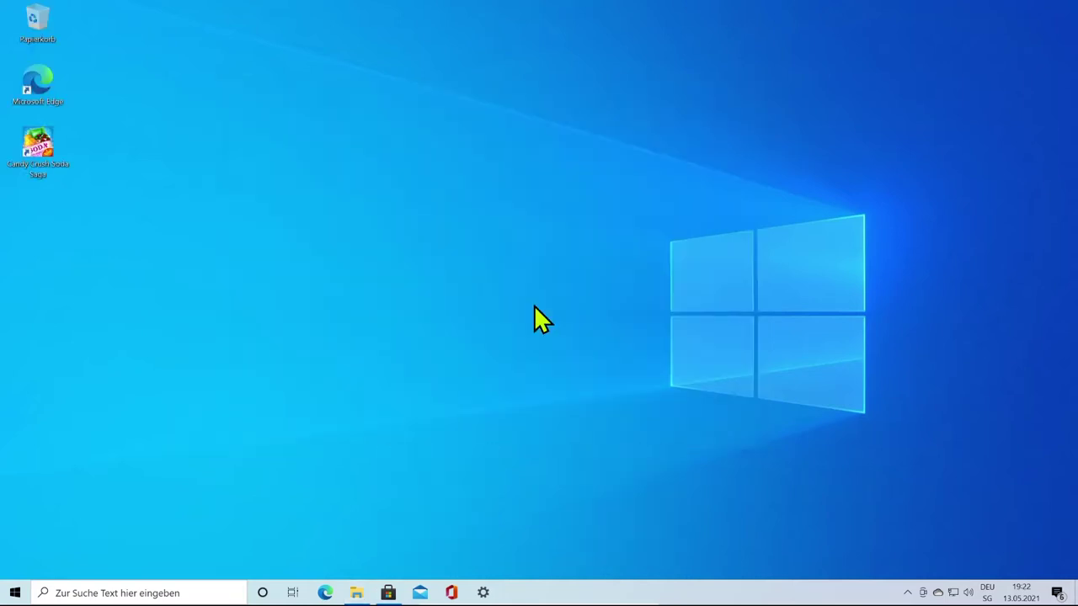
key("alt+Tab")
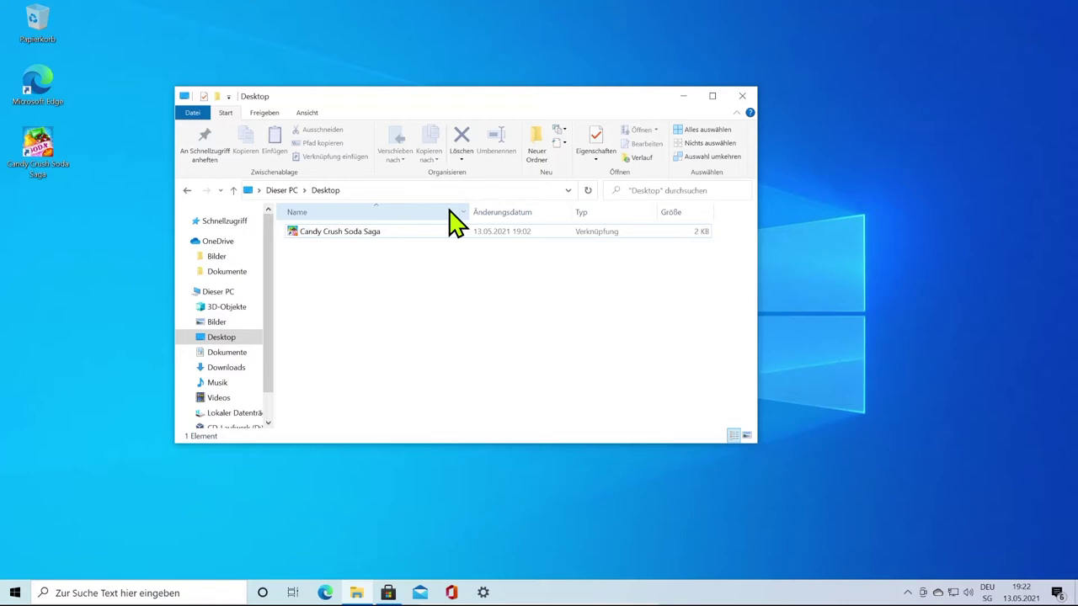
Open the Eigene Aufnahmen folder inside Bilder and select cute dog.png
left_click(218, 324)
double_click(311, 244)
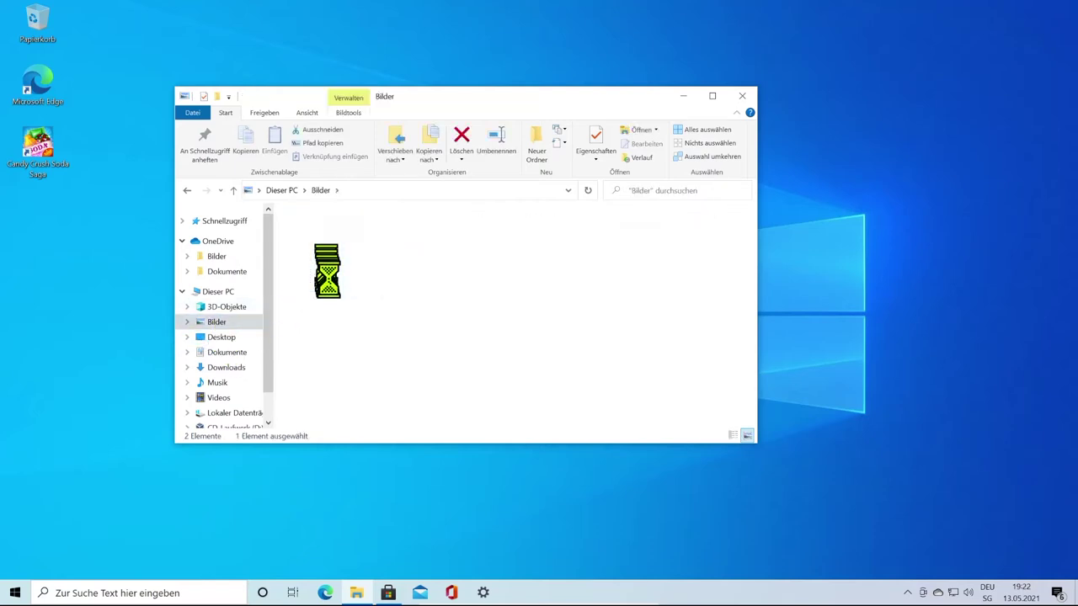
left_click(316, 260)
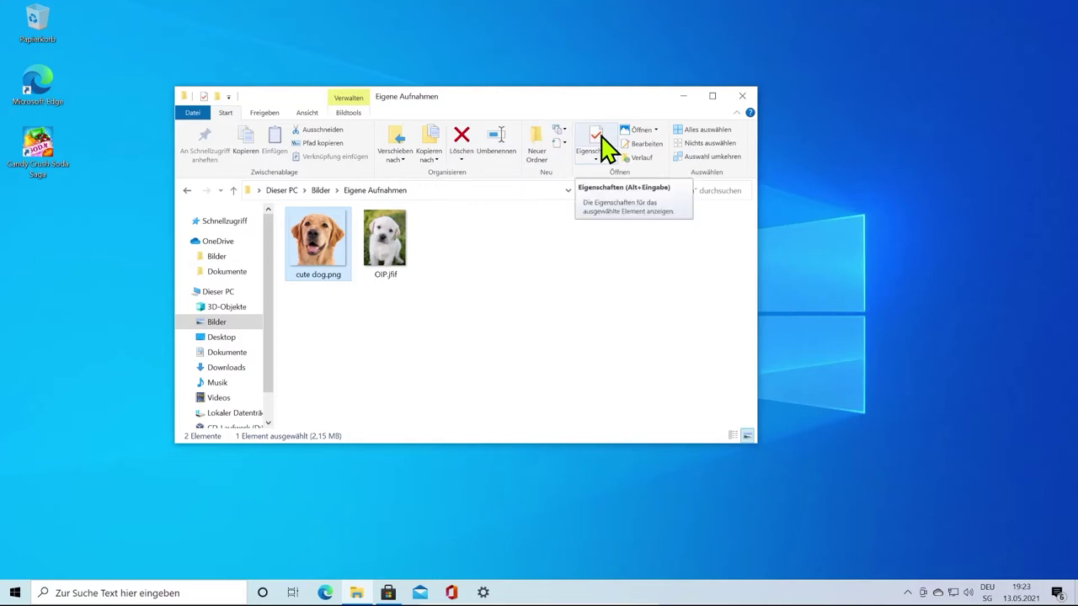
Switch the Eigene Aufnahmen folder to the Details layout and display its full folder path
left_click(303, 112)
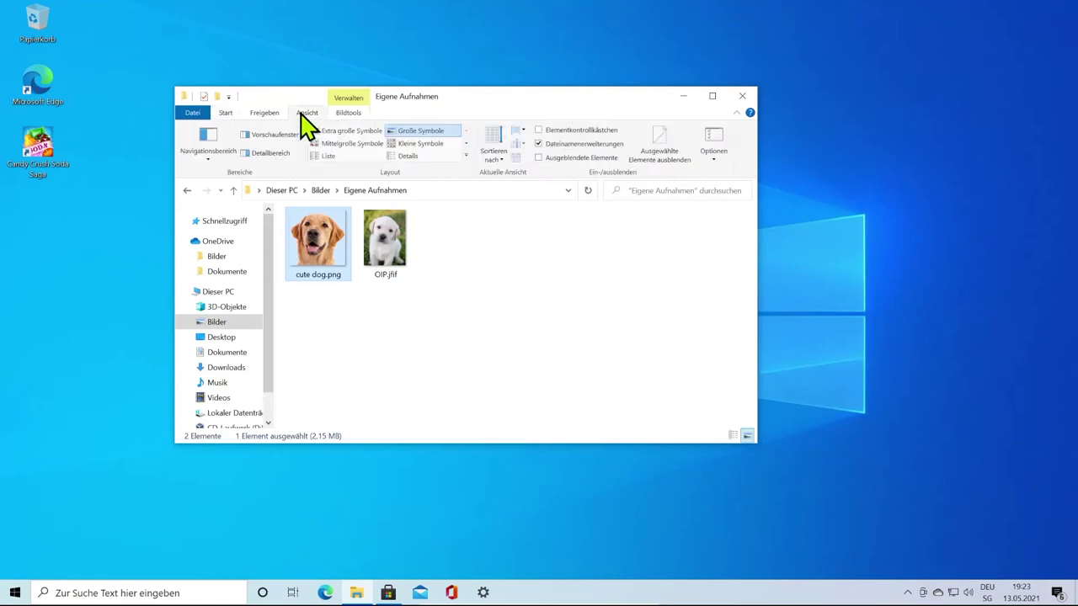
left_click(419, 158)
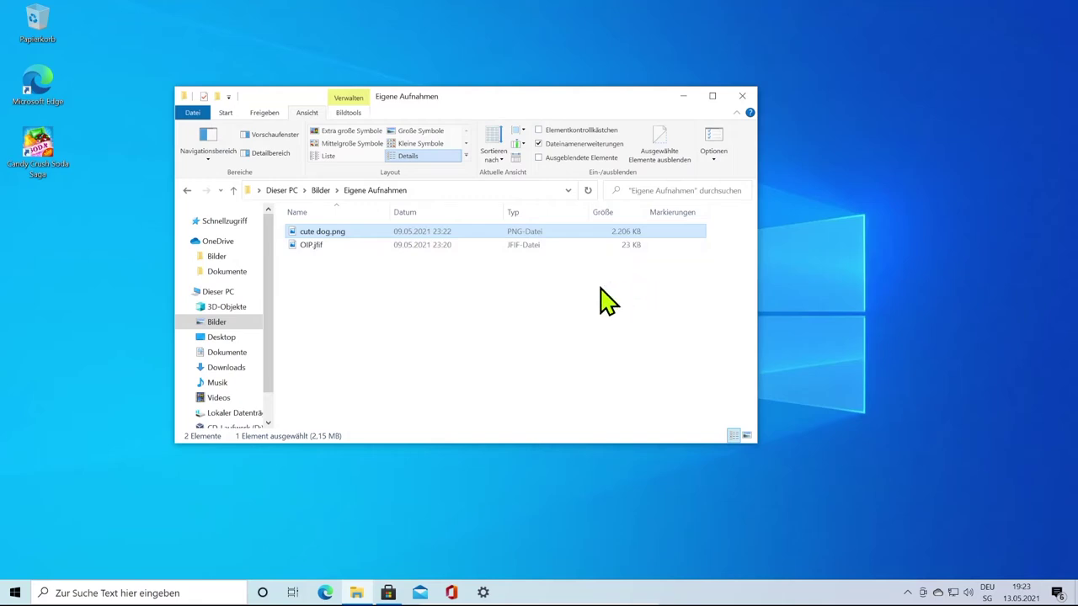
left_click(471, 191)
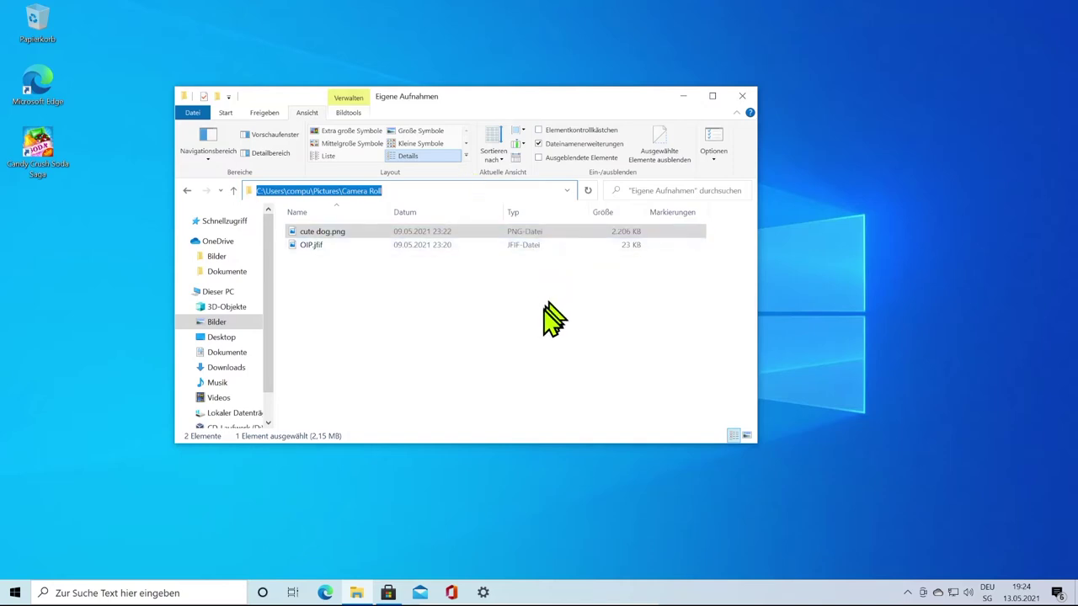
Open a second Explorer window and arrange it side by side with the Eigene Aufnahmen window
key("super+e")
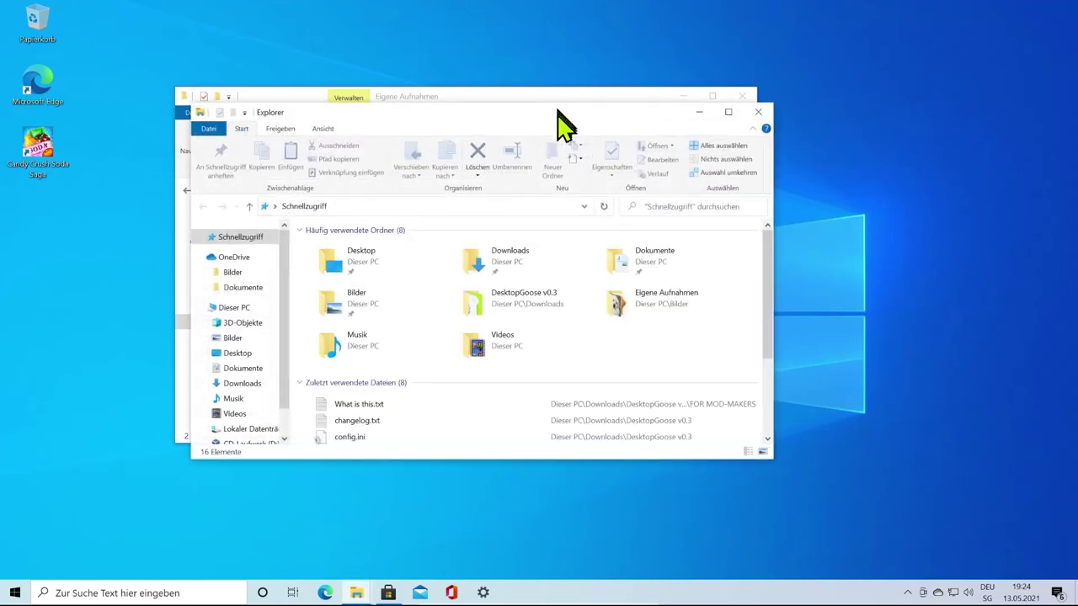
left_click_drag(539, 114, 895, 112)
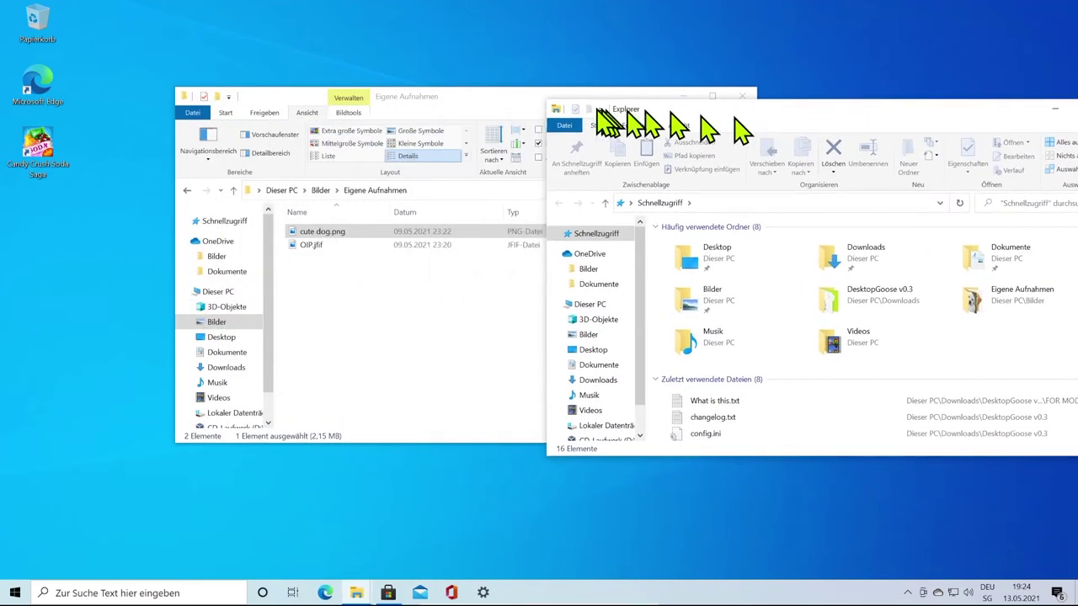
left_click_drag(472, 103, 285, 138)
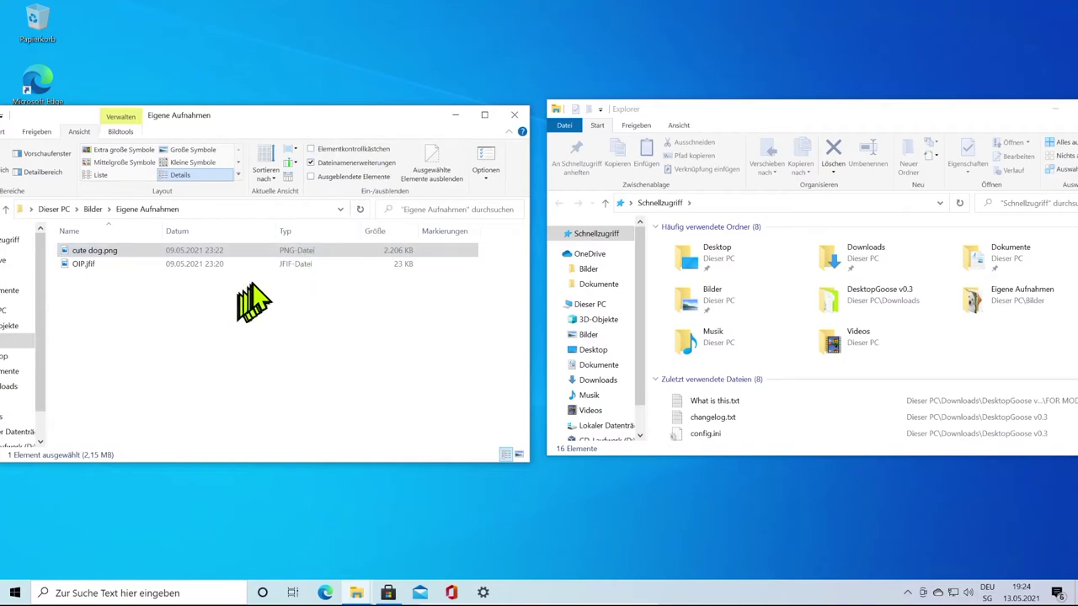
Copy the full folder path of Eigene Aufnahmen to the clipboard
left_click(248, 210)
key("super+c")
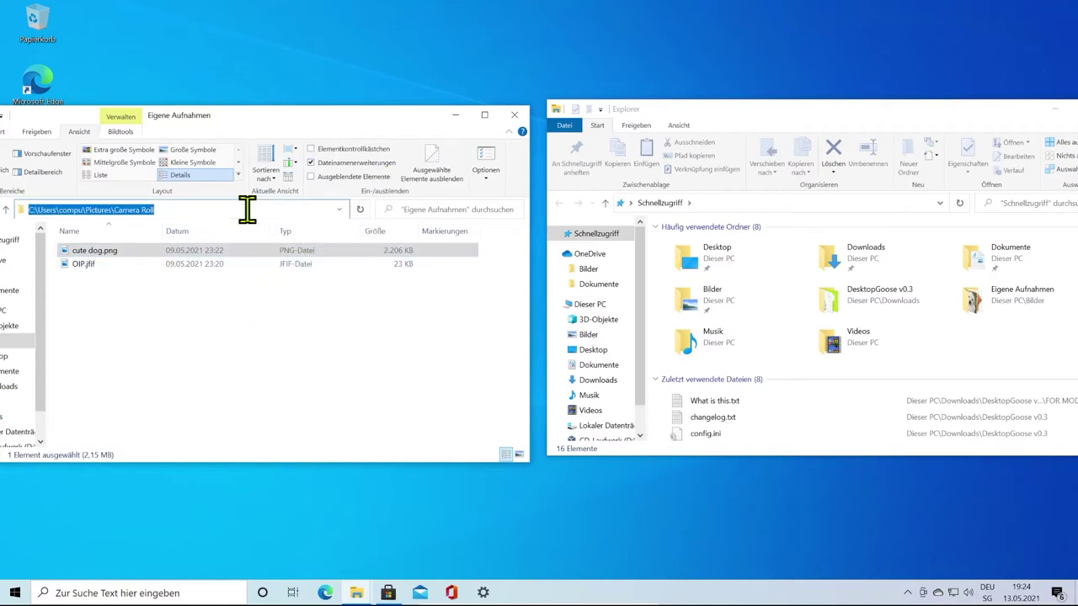
right_click(144, 208)
left_click(189, 247)
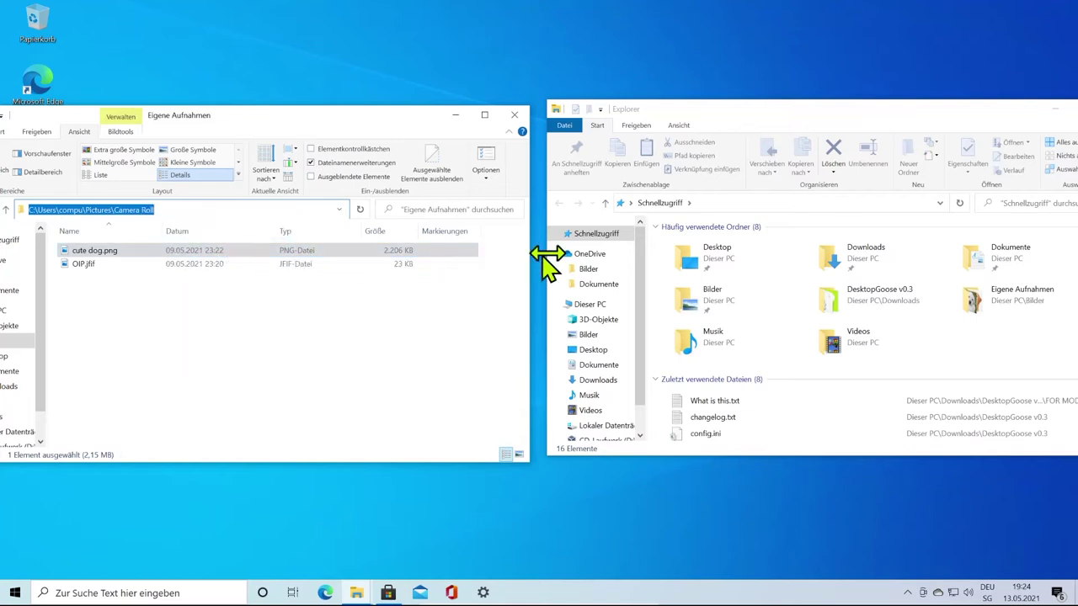
Open the Eigene Aufnahmen folder in the second Explorer window by pasting the copied path C:\Users\compu\Pictures\Camera Roll
left_click(767, 218)
left_click(750, 203)
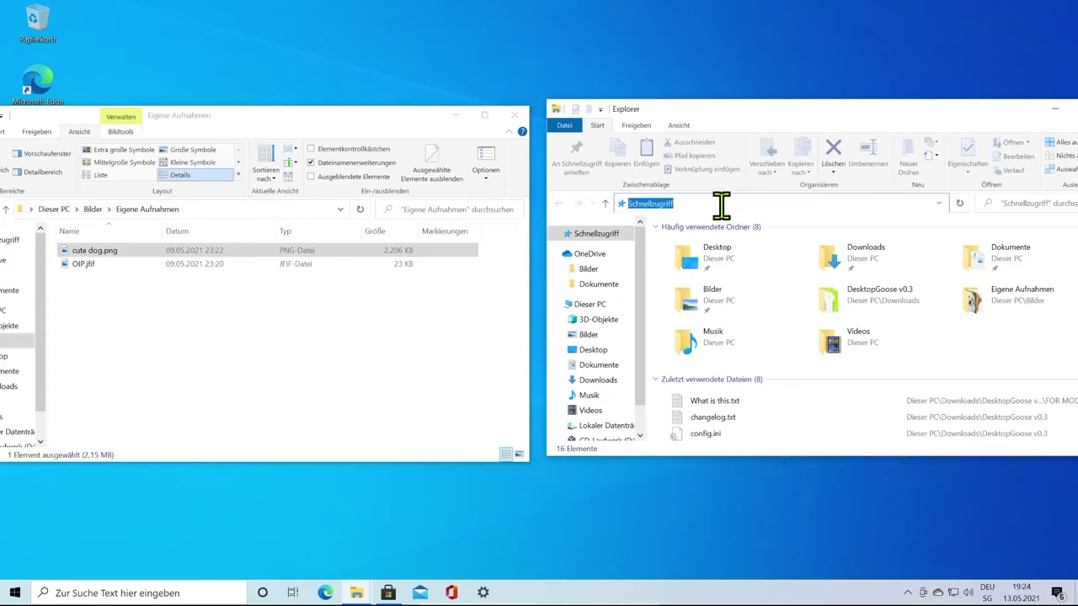
right_click(721, 203)
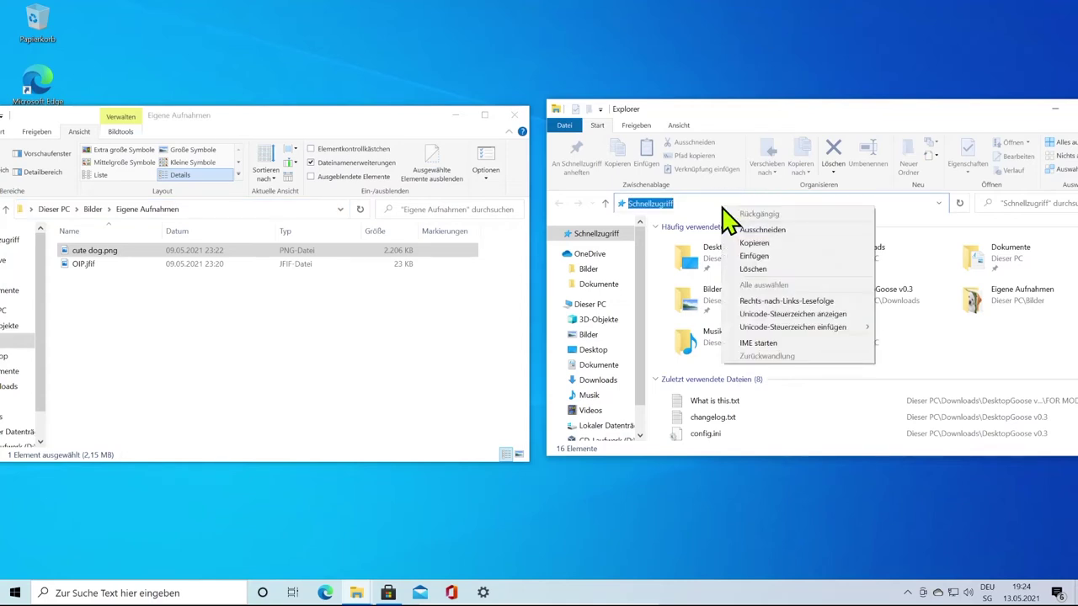
left_click(770, 256)
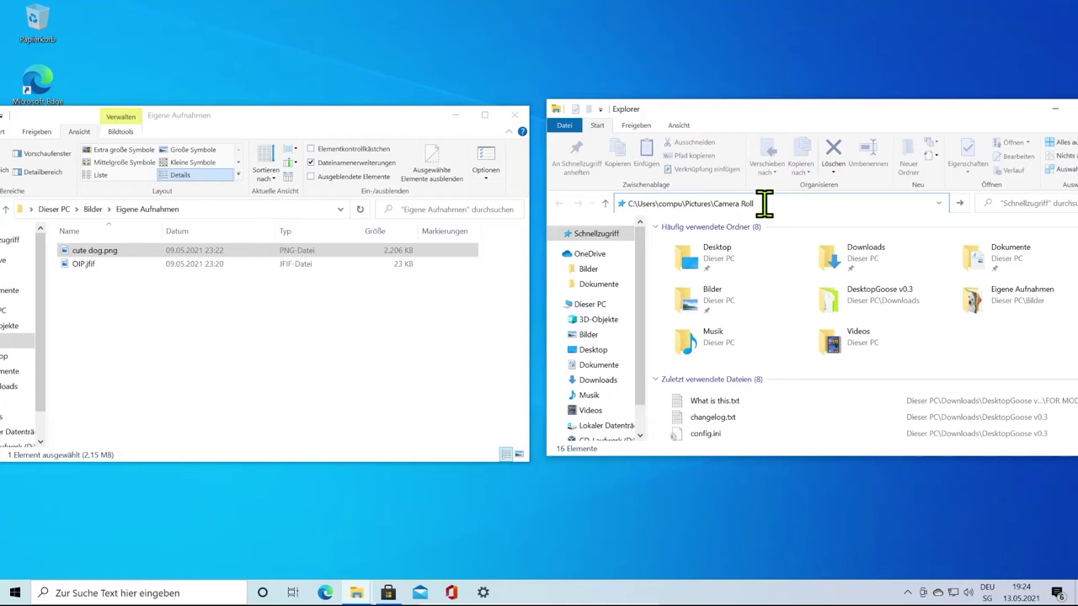
key("Return")
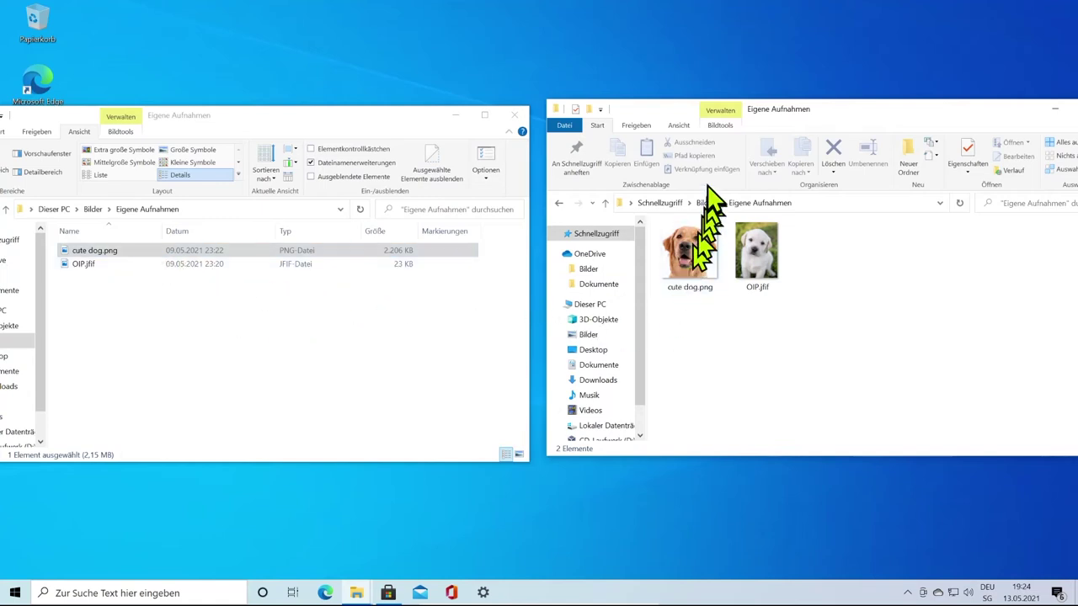
Switch the second Eigene Aufnahmen window to the Details layout and move the window to the middle of the desktop
left_click(680, 126)
left_click(783, 167)
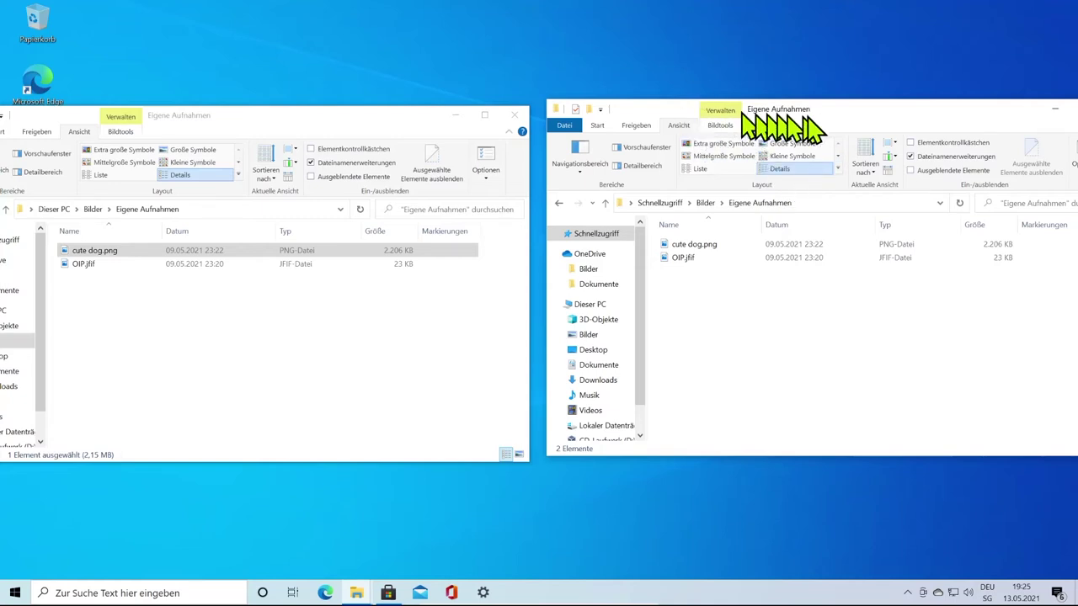
left_click_drag(869, 114, 559, 120)
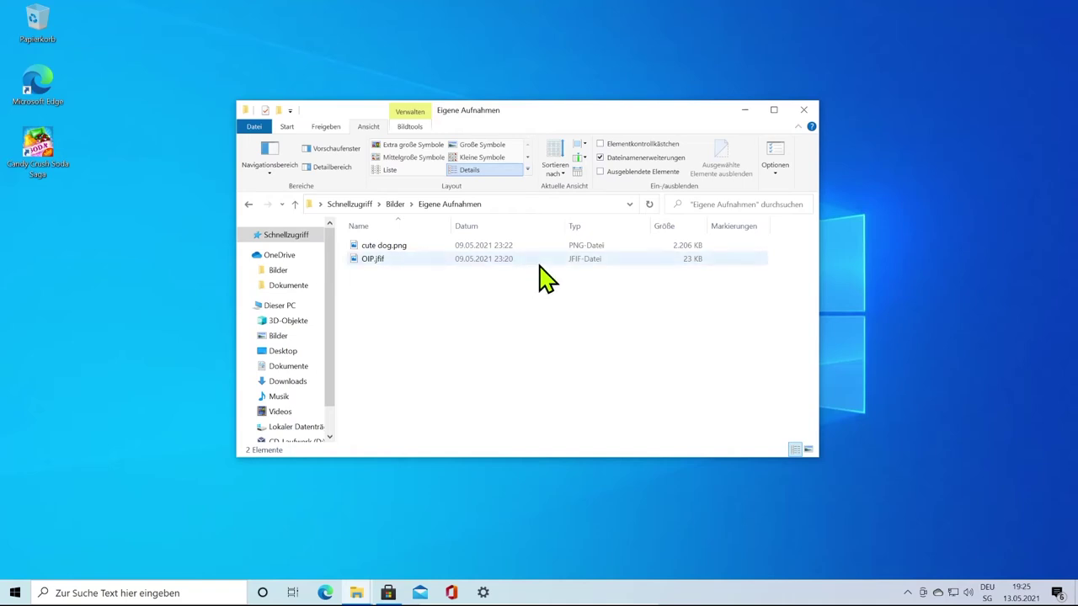
Create a new text document named Test.txt in the Eigene Aufnahmen folder
left_click(284, 129)
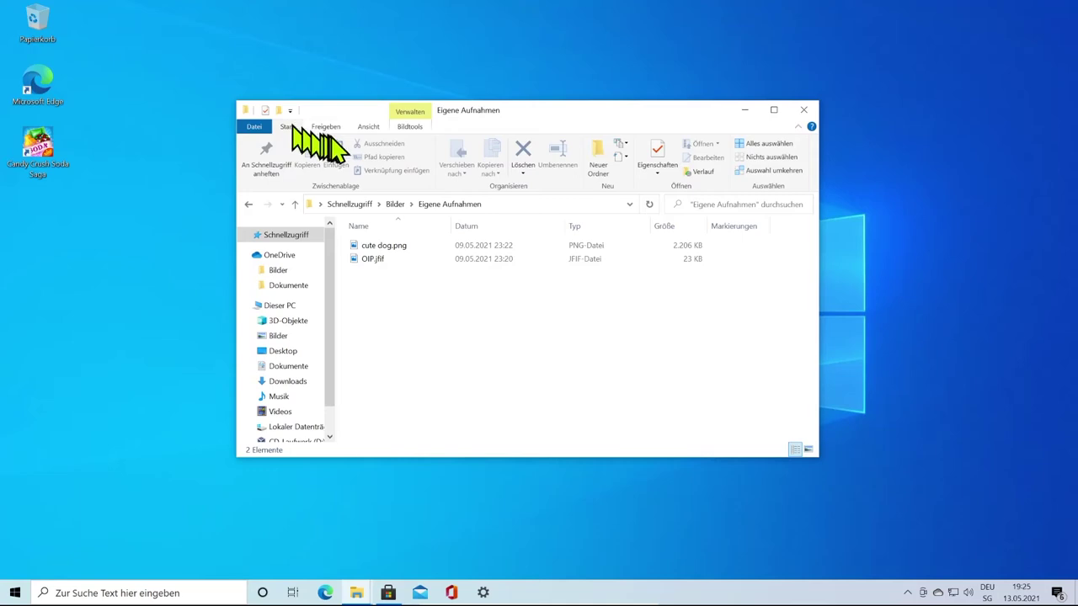
left_click(624, 154)
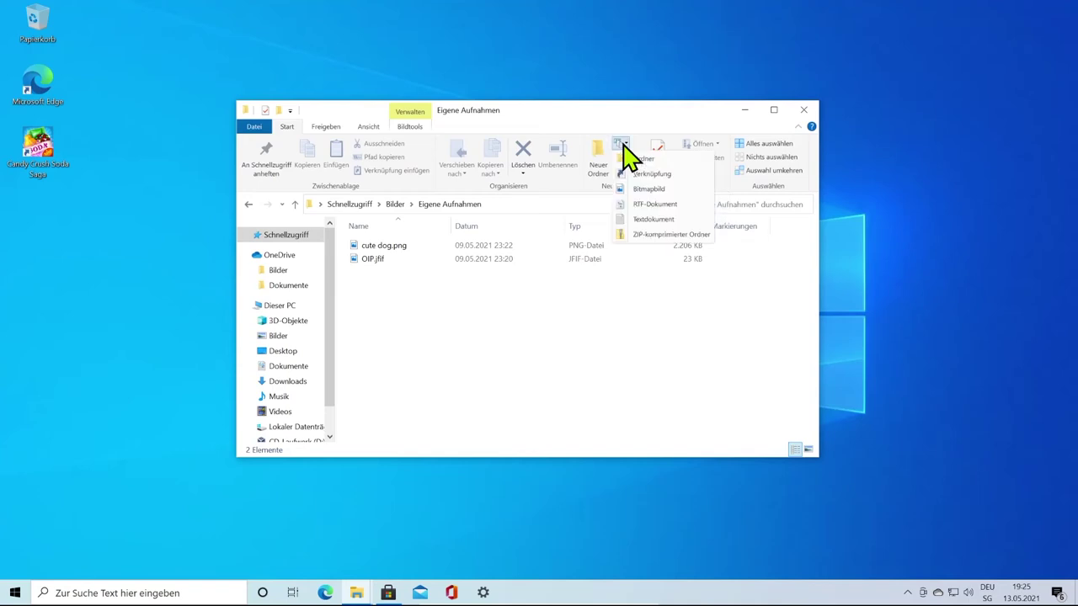
left_click(688, 221)
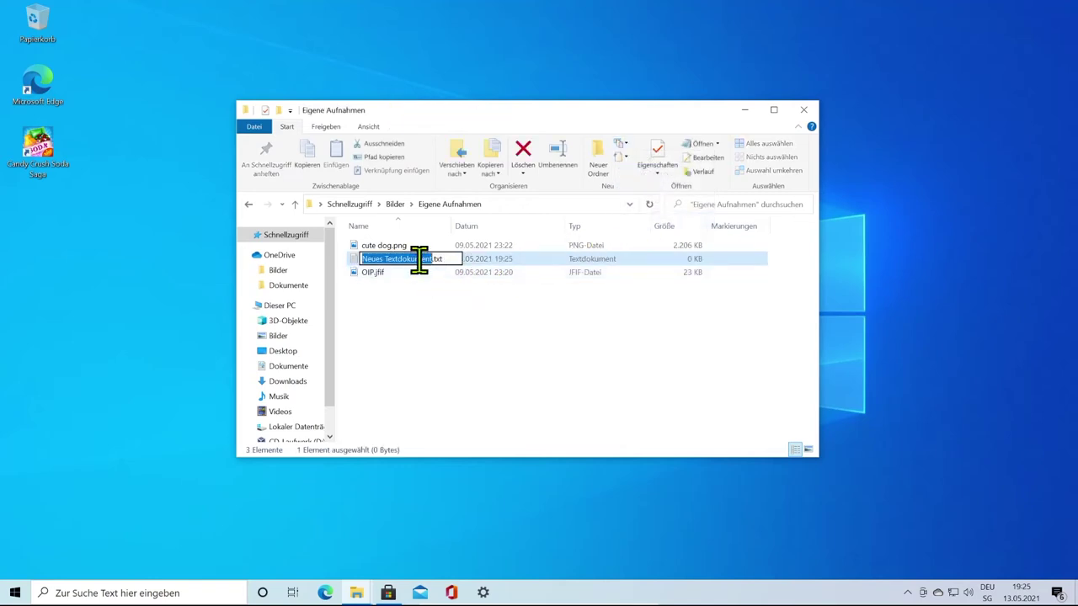
type("Test")
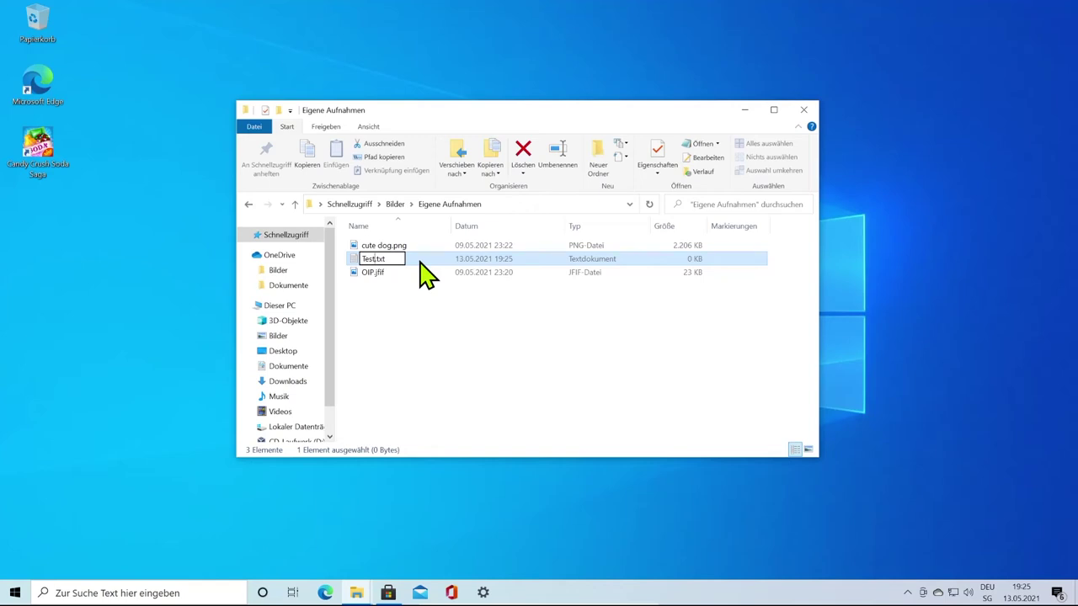
key("Return")
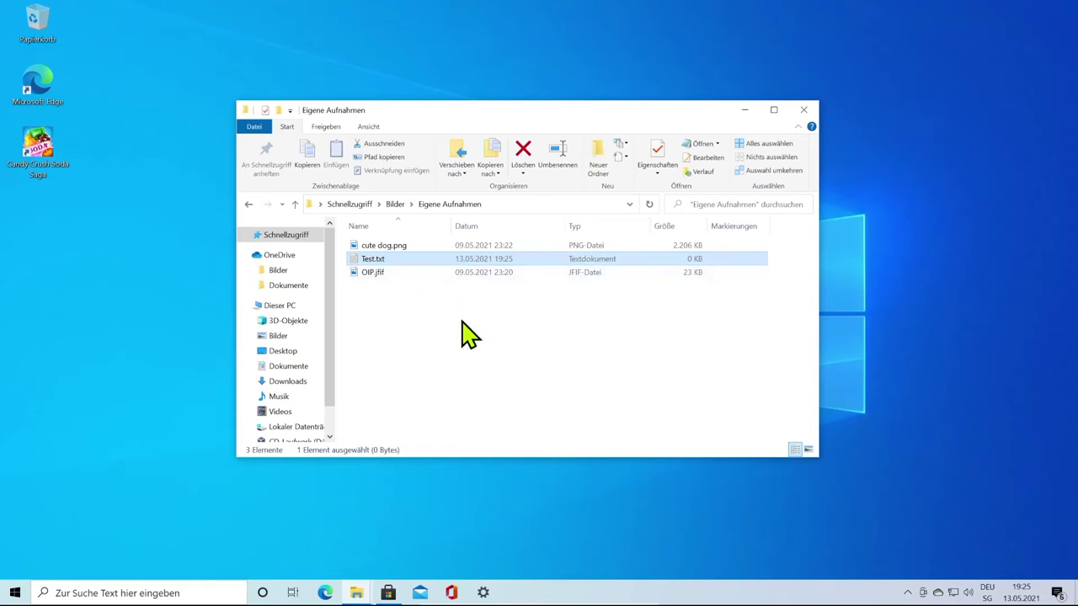
left_click(379, 328)
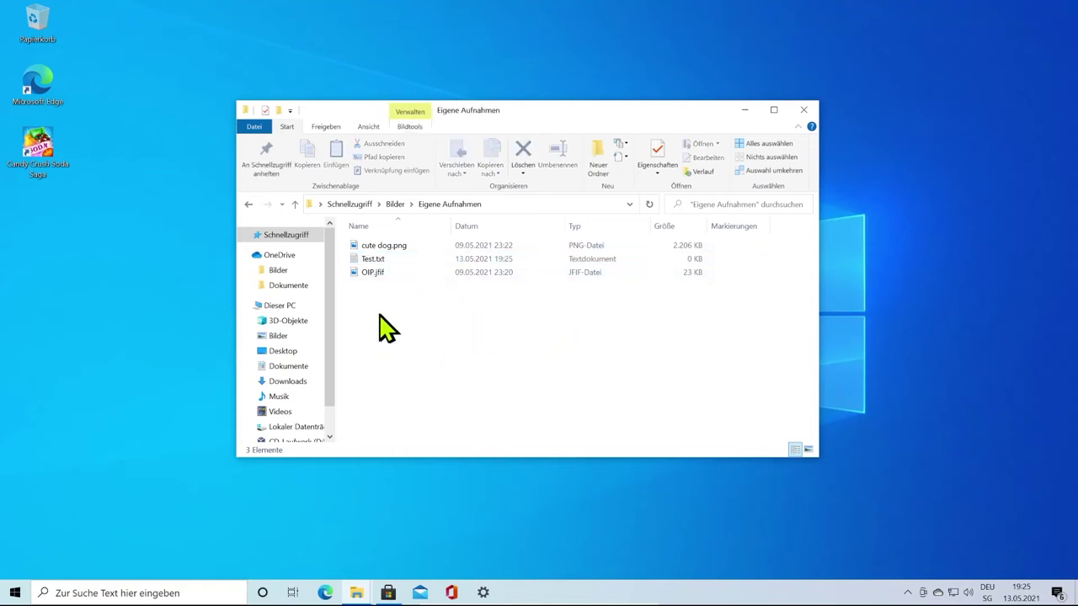
right_click(378, 317)
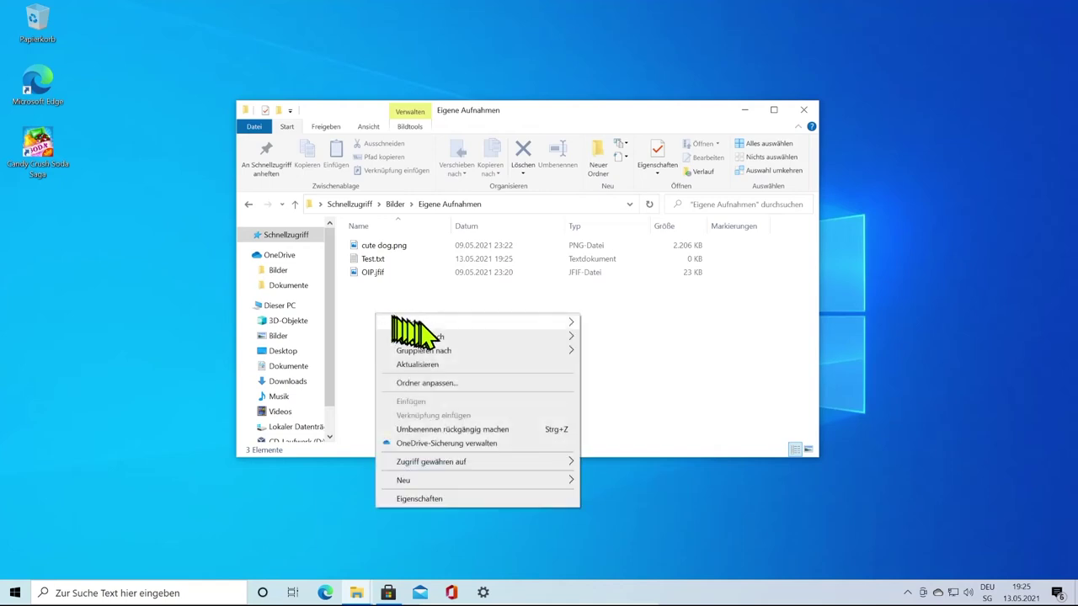
mouse_move(558, 485)
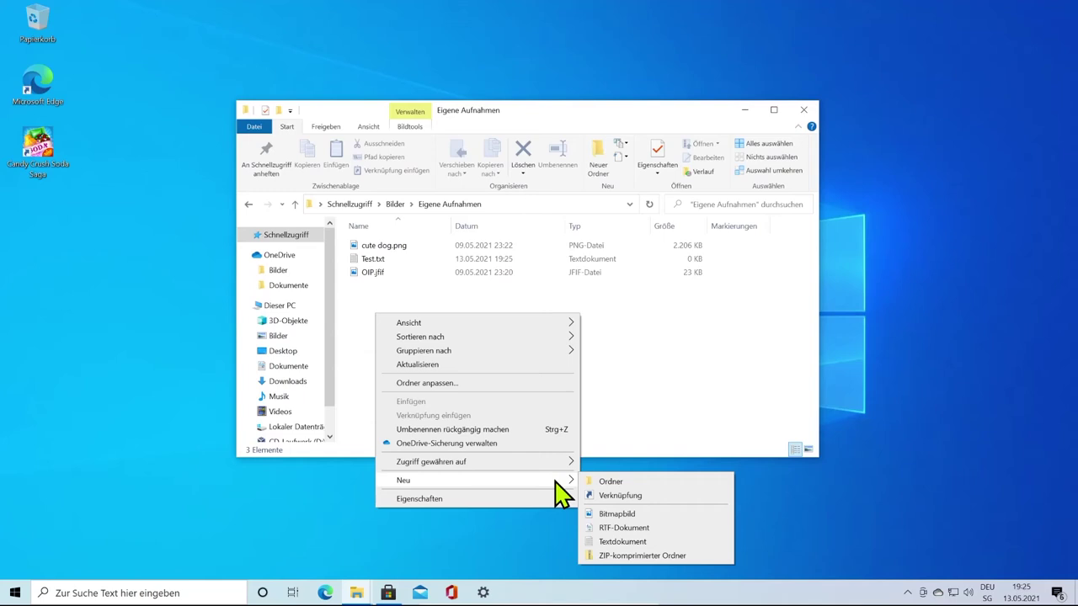
left_click(689, 406)
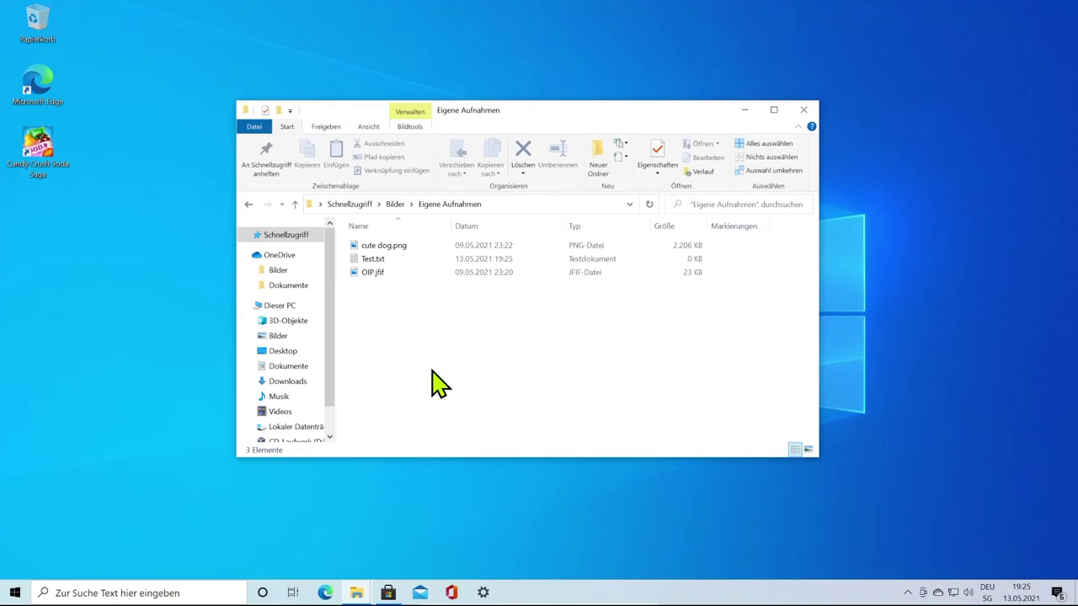
Copy the file Test.txt from the Eigene Aufnahmen folder to the clipboard
left_click(377, 259)
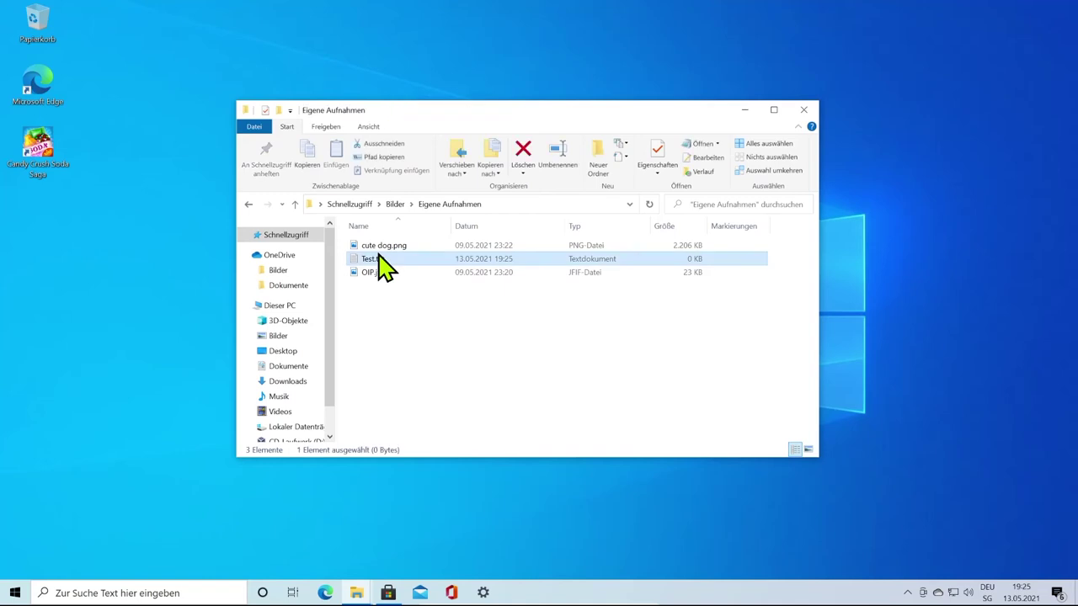
left_click(308, 164)
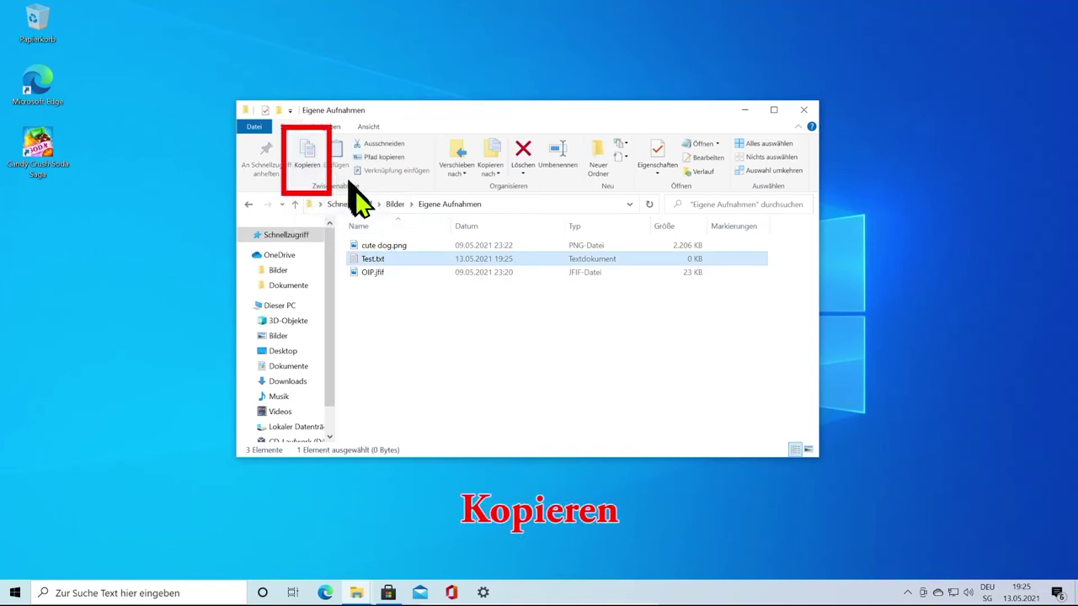
right_click(380, 268)
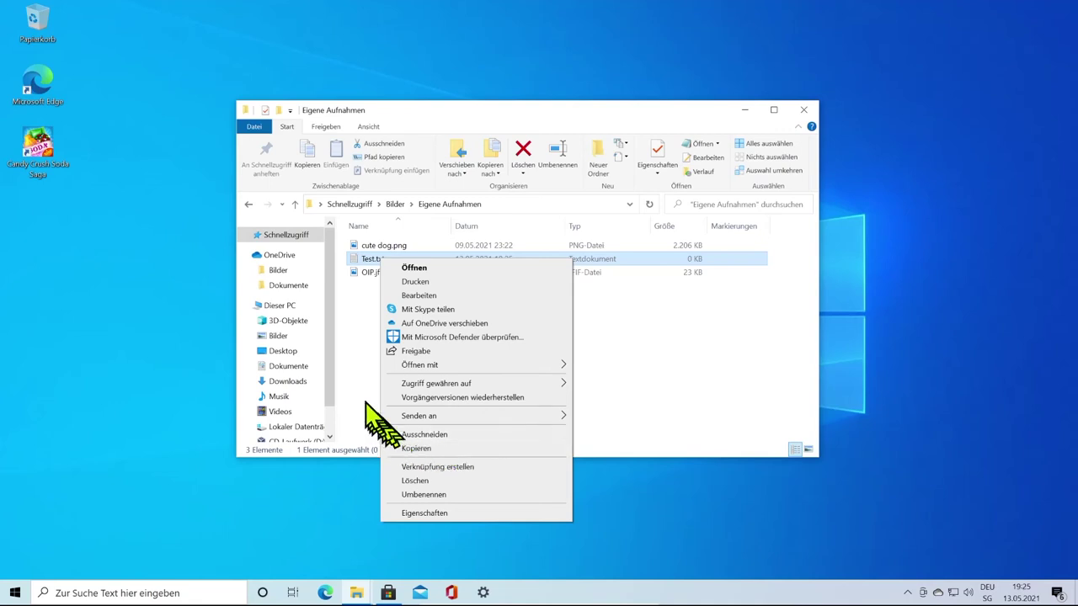
left_click(377, 379)
left_click(380, 264)
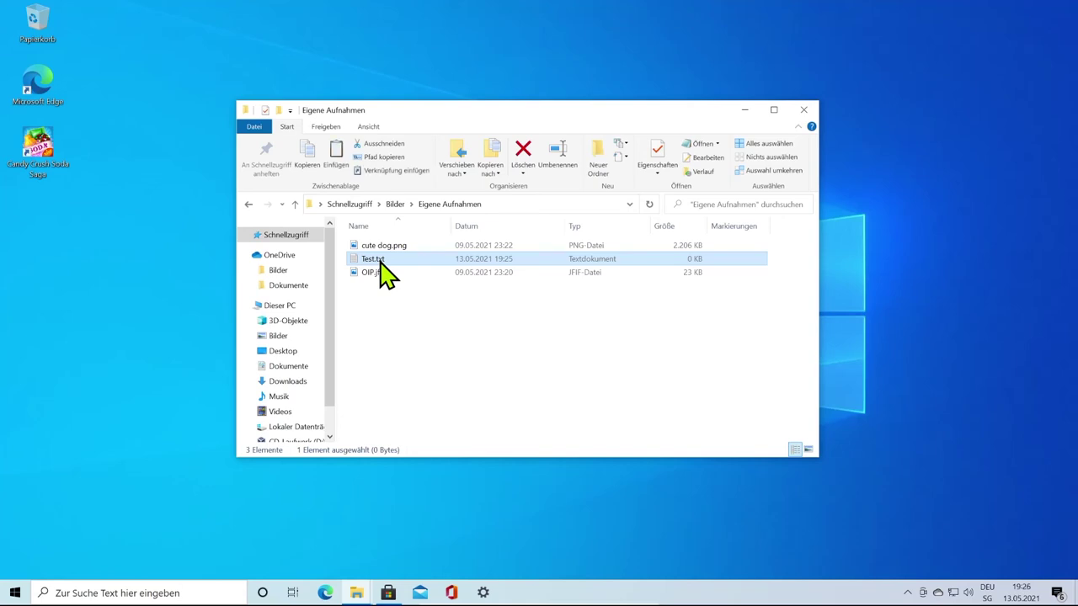
Paste the copied Test.txt file into the Desktop folder and clear the selection
left_click(283, 352)
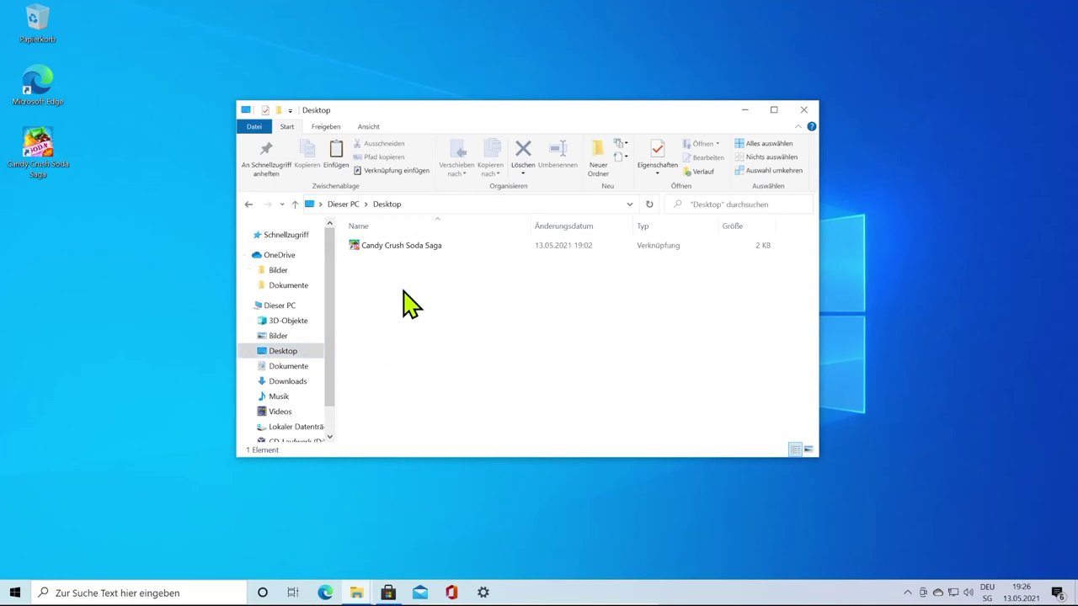
right_click(369, 283)
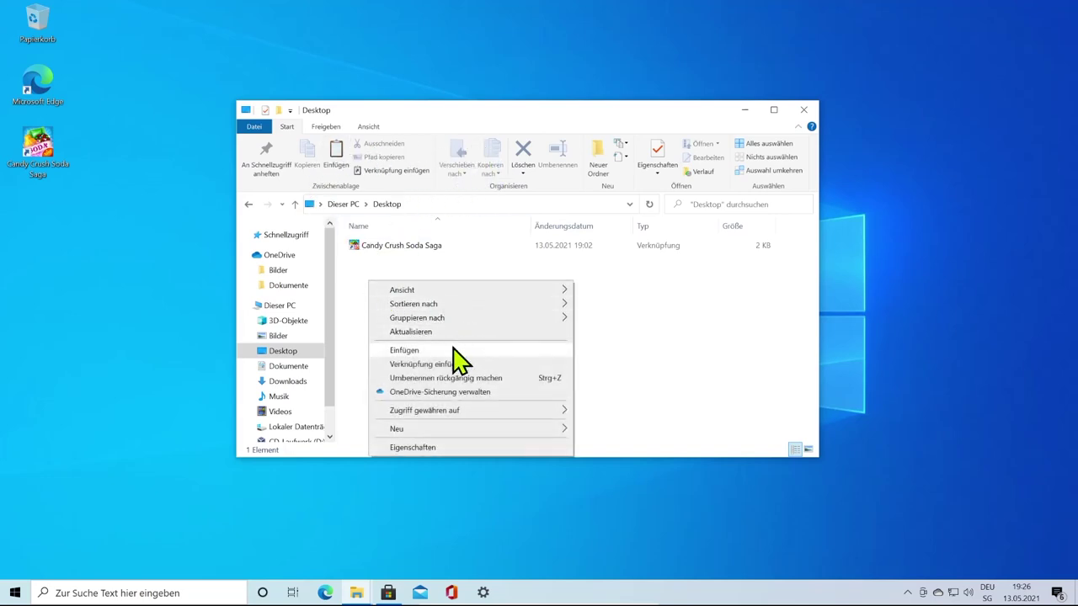
left_click(438, 275)
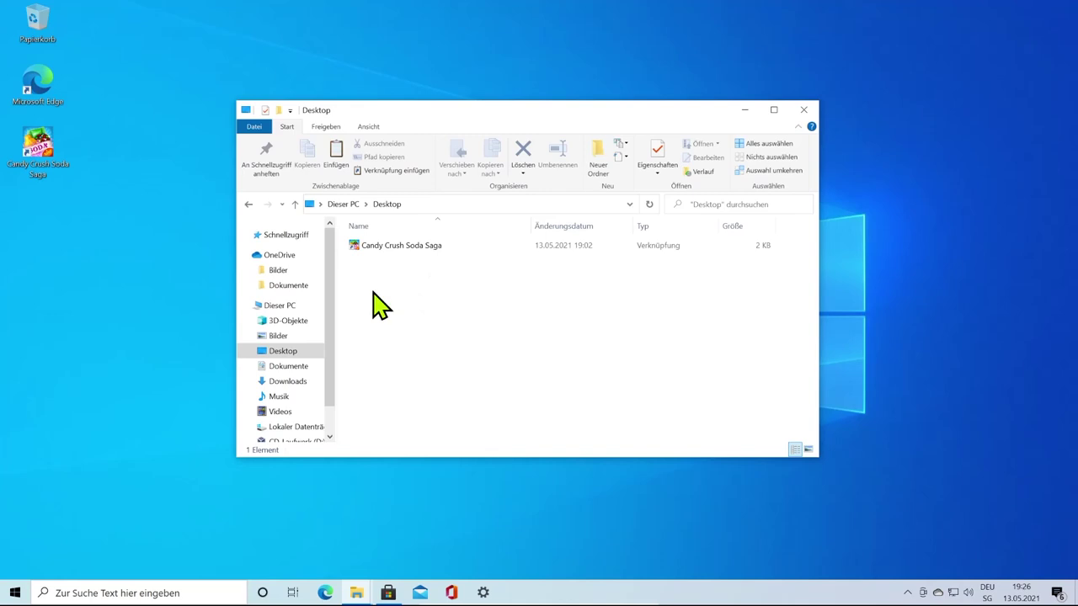
key("ctrl+v")
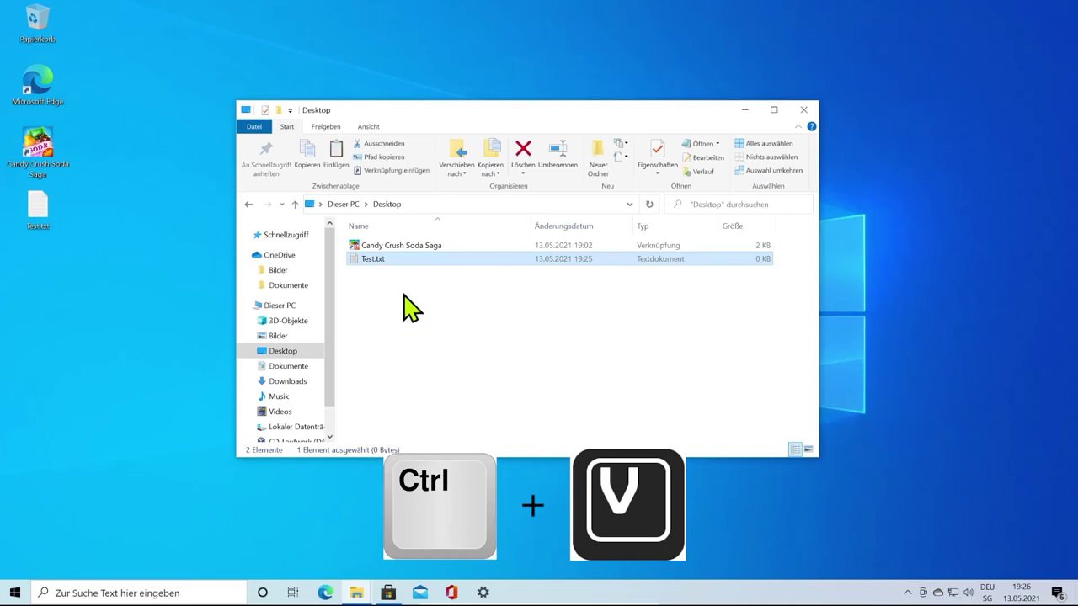
left_click(404, 308)
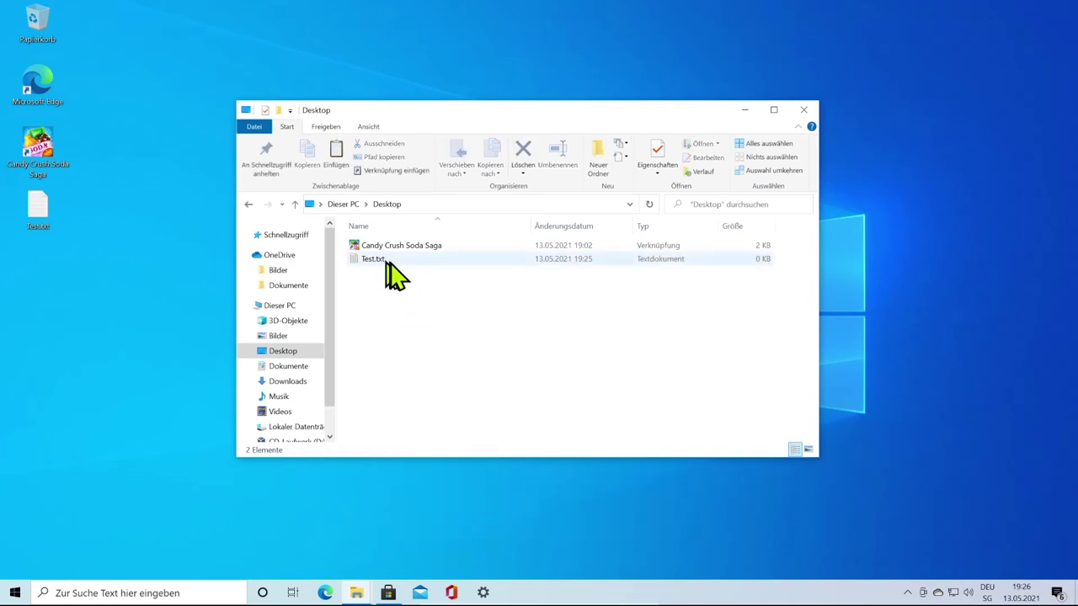
mouse_move(393, 264)
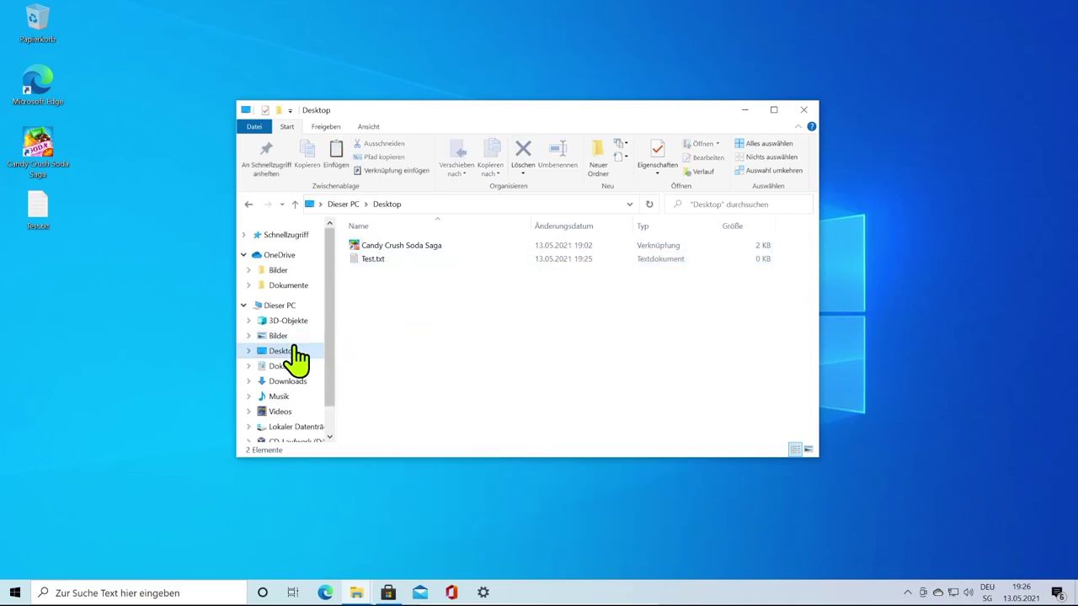
left_click(384, 261)
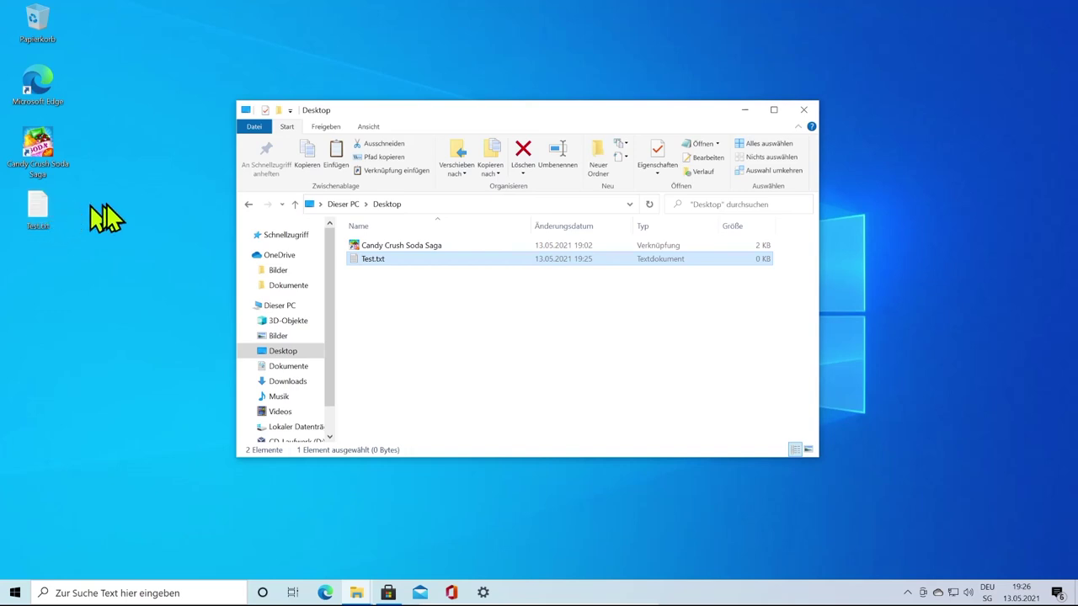
left_click(39, 214)
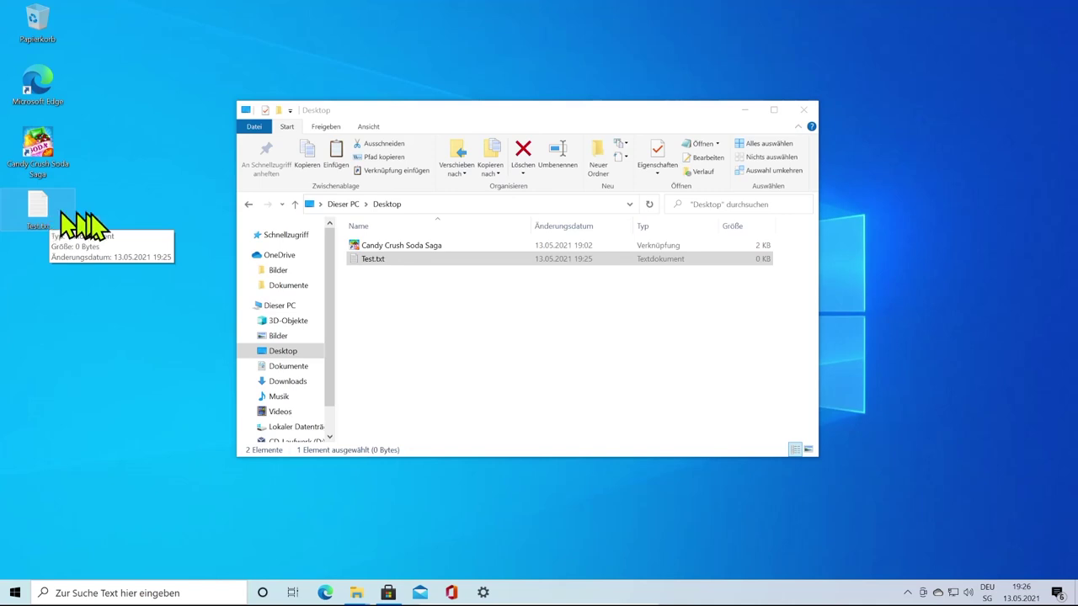
left_click(381, 260)
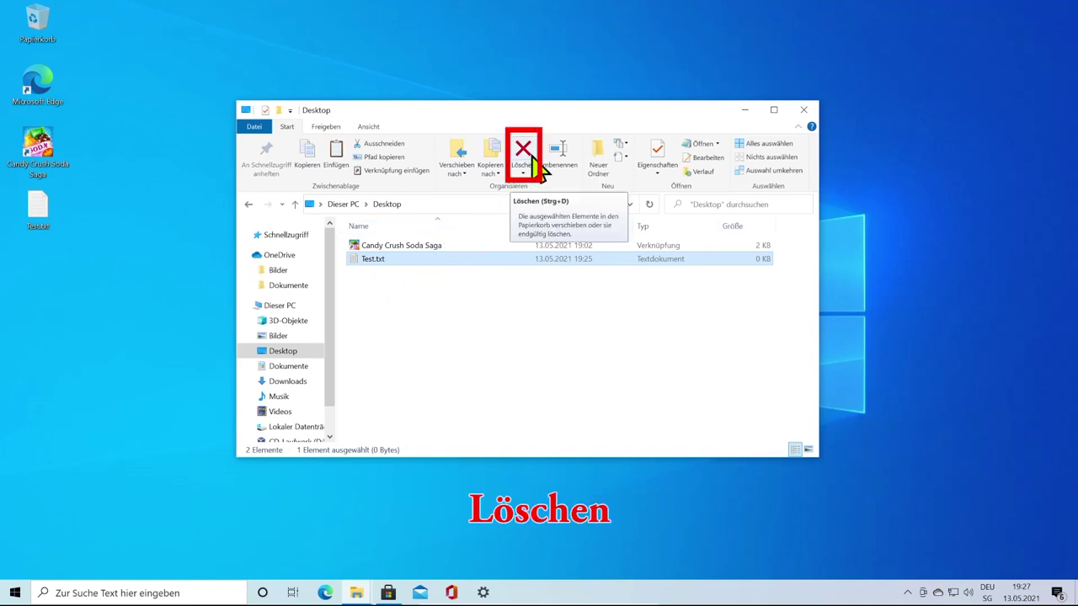
right_click(373, 260)
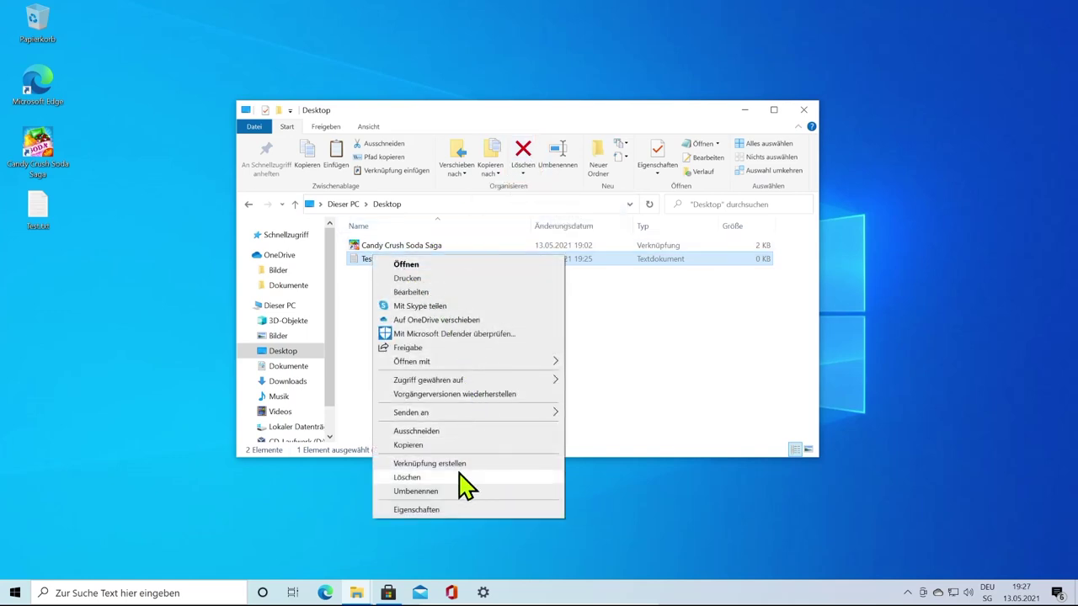
left_click(614, 385)
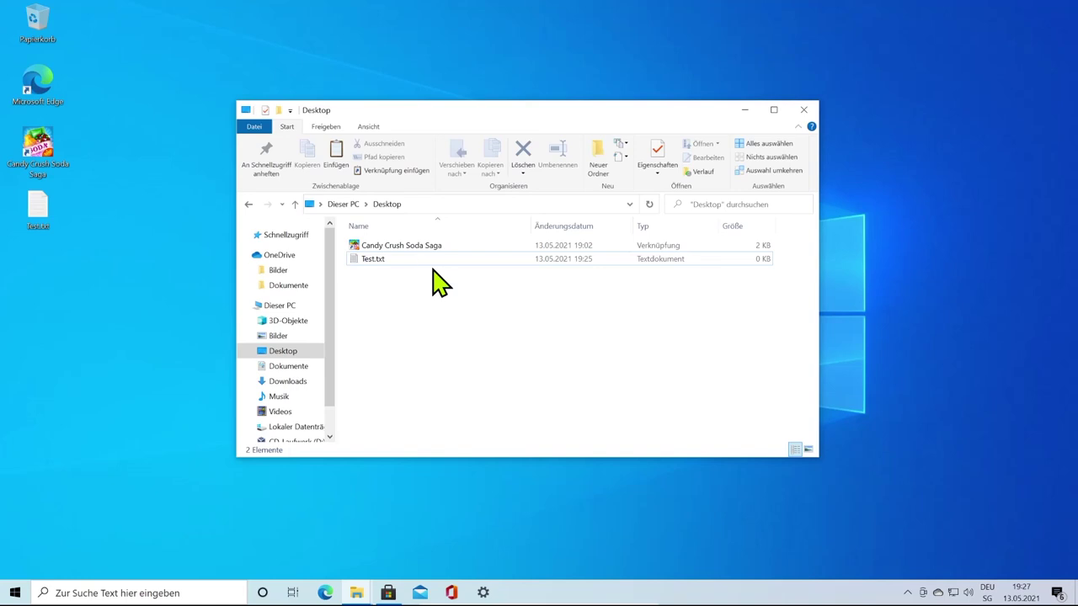
Hide the file name extensions (Dateinamenerweiterungen) and show them again
left_click(369, 127)
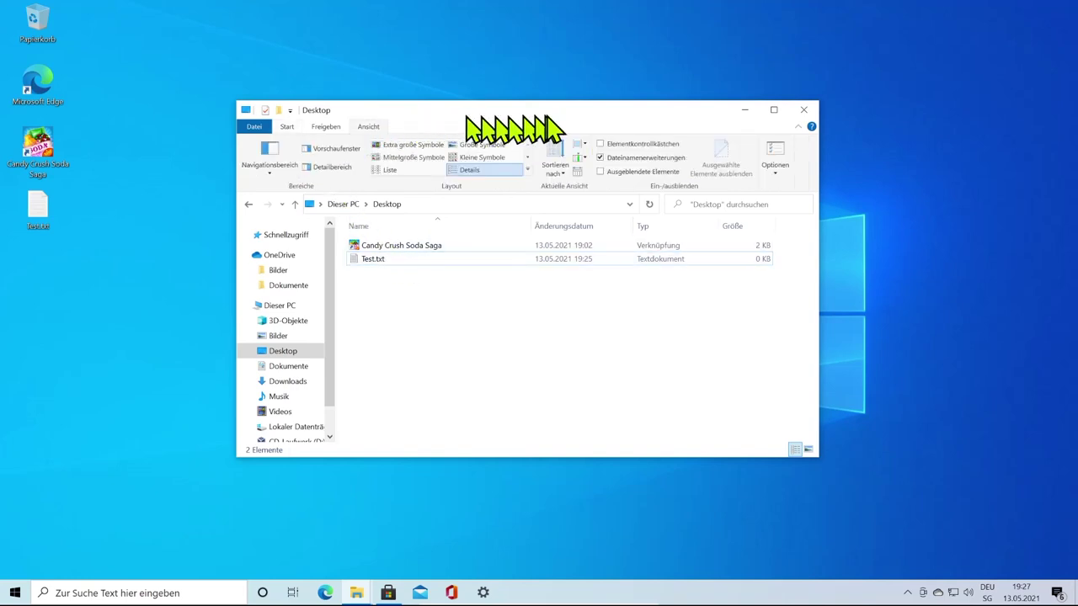
left_click(601, 158)
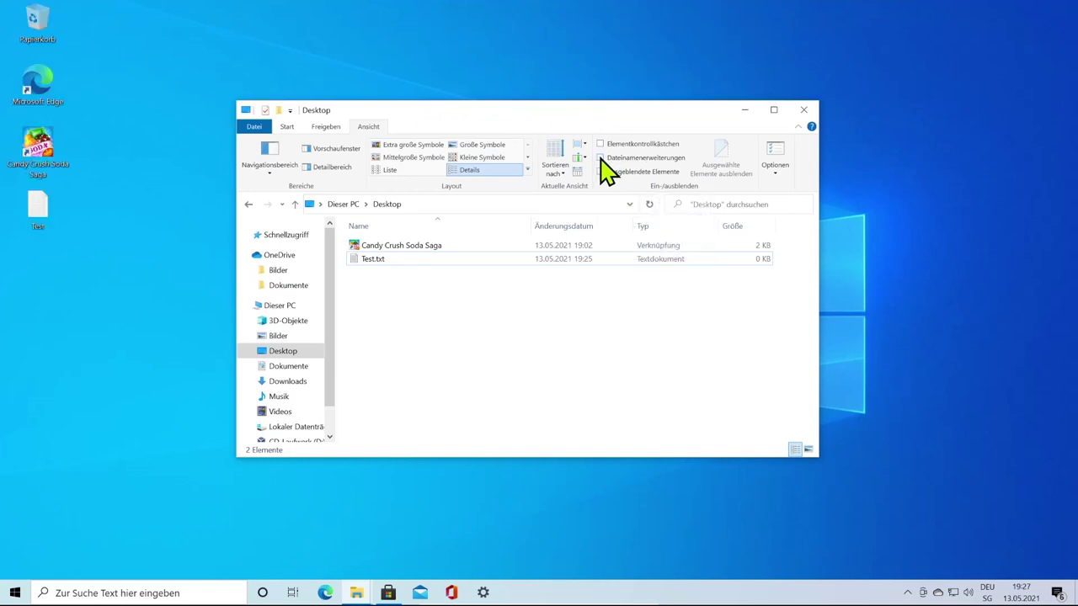
left_click(600, 158)
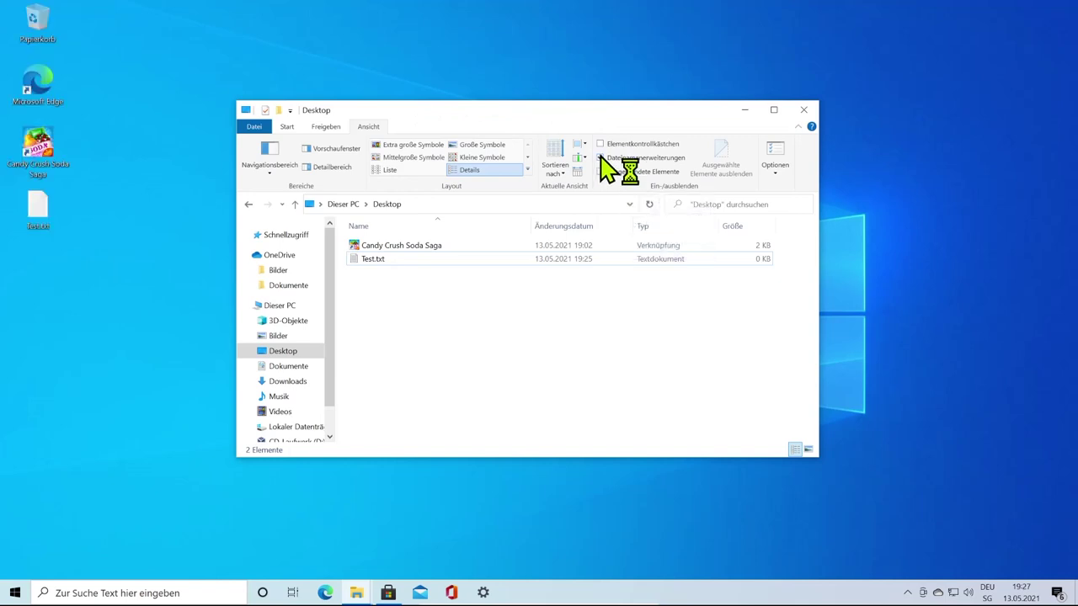
Select Test.txt in the Desktop folder
left_click(393, 264)
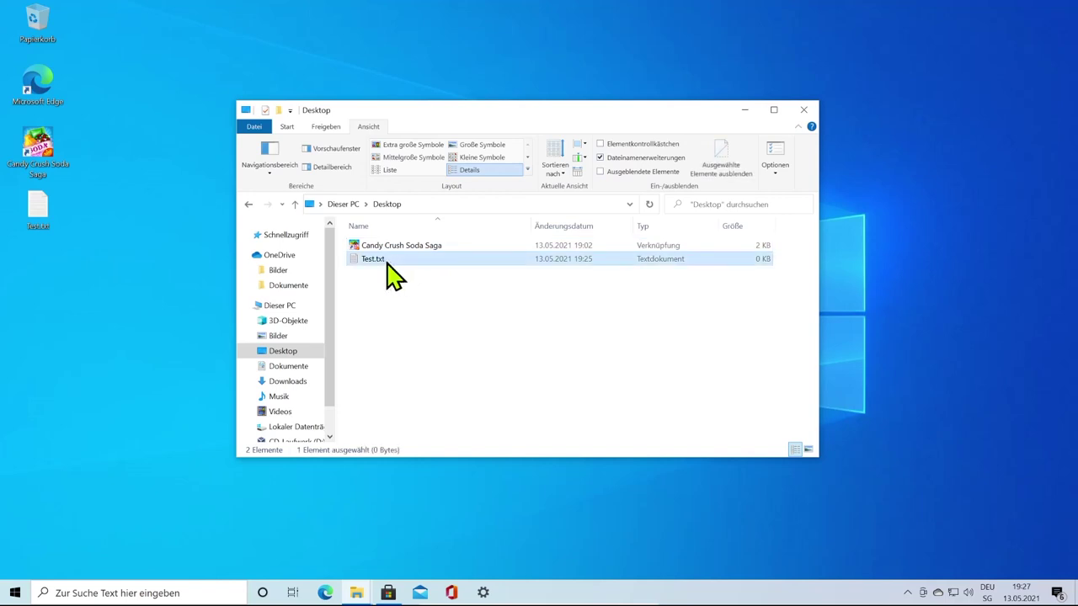